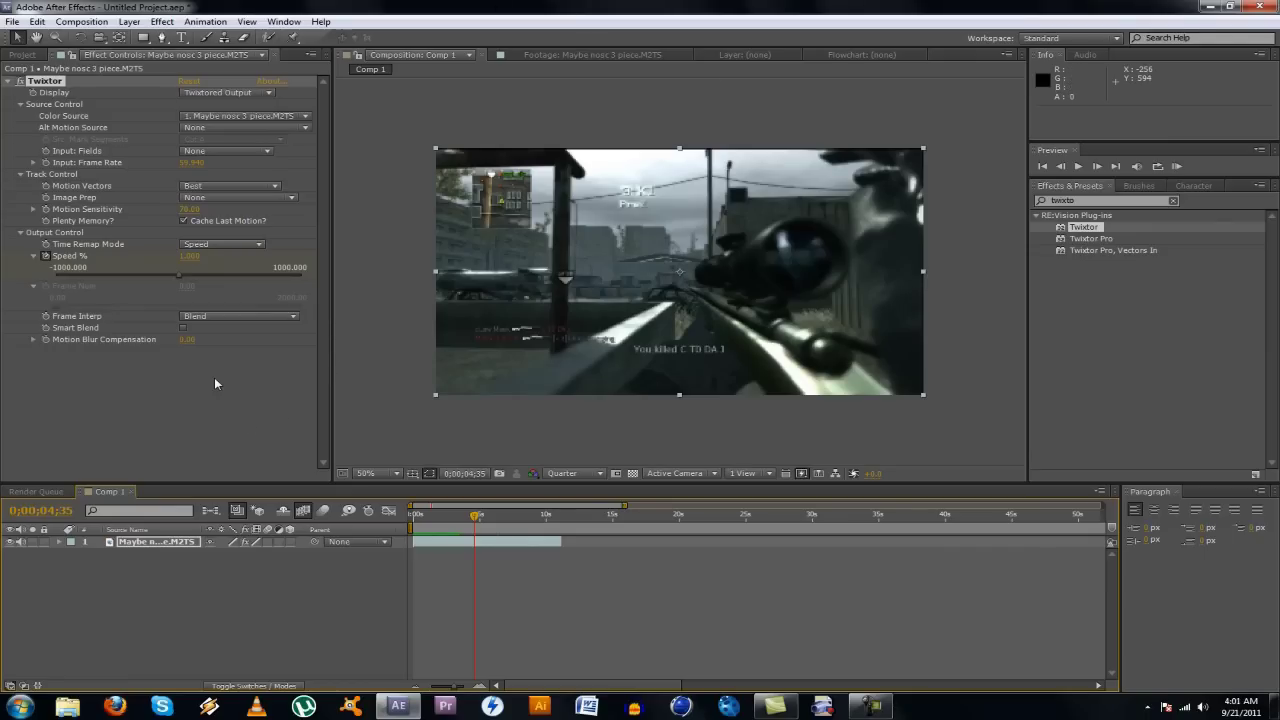
Expand the video clip layer to show its Twixtor speed keyframes and move the current time to 0;00;04;36
click(165, 570)
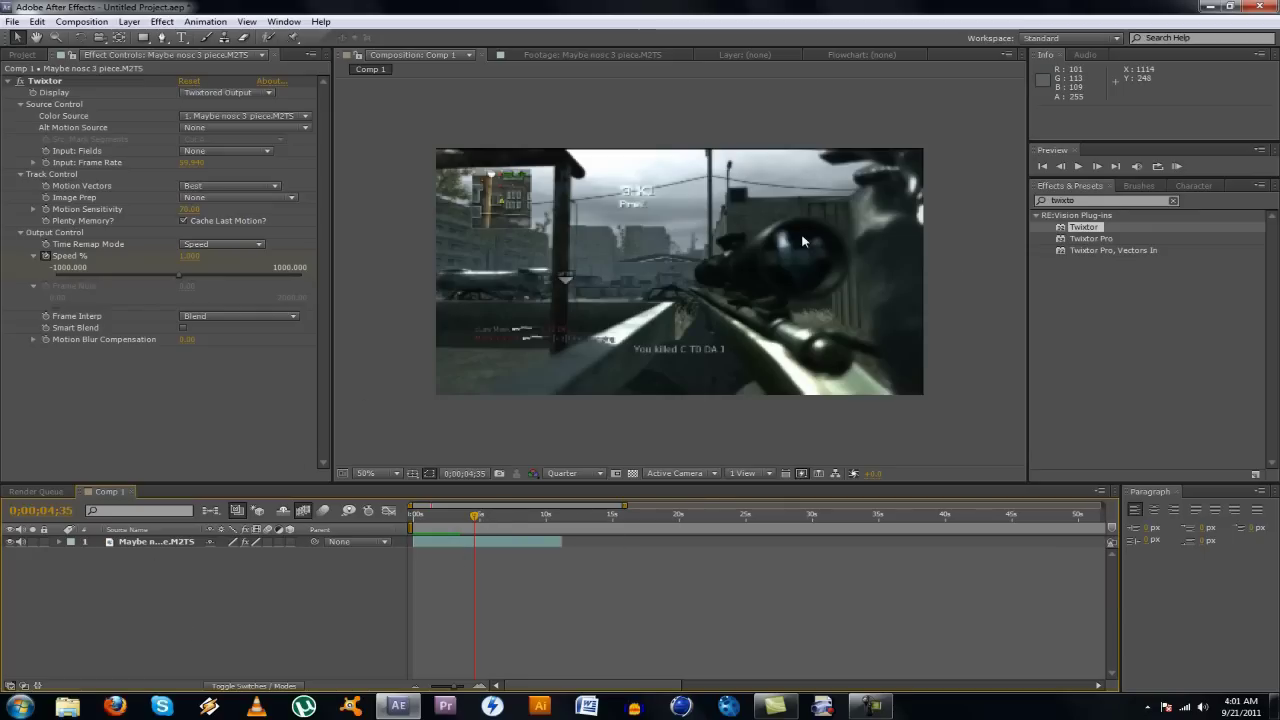
drag(454, 687, 462, 688)
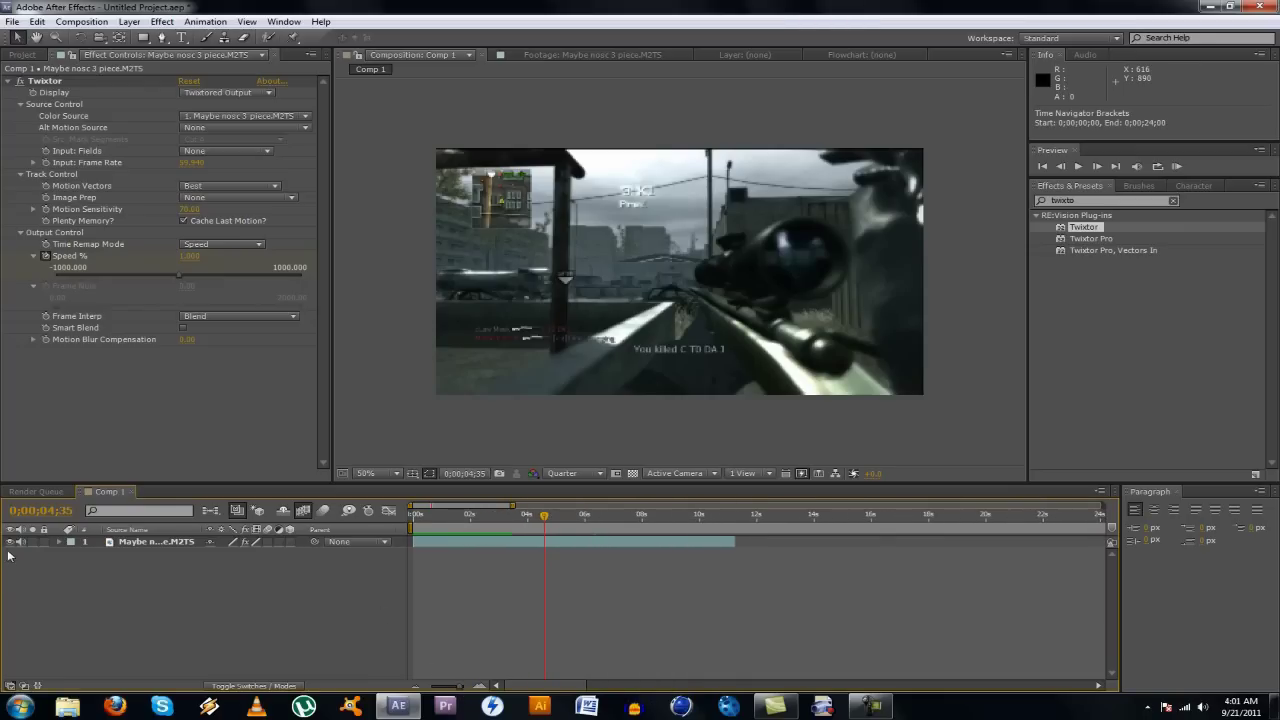
click(59, 542)
drag(508, 522, 545, 518)
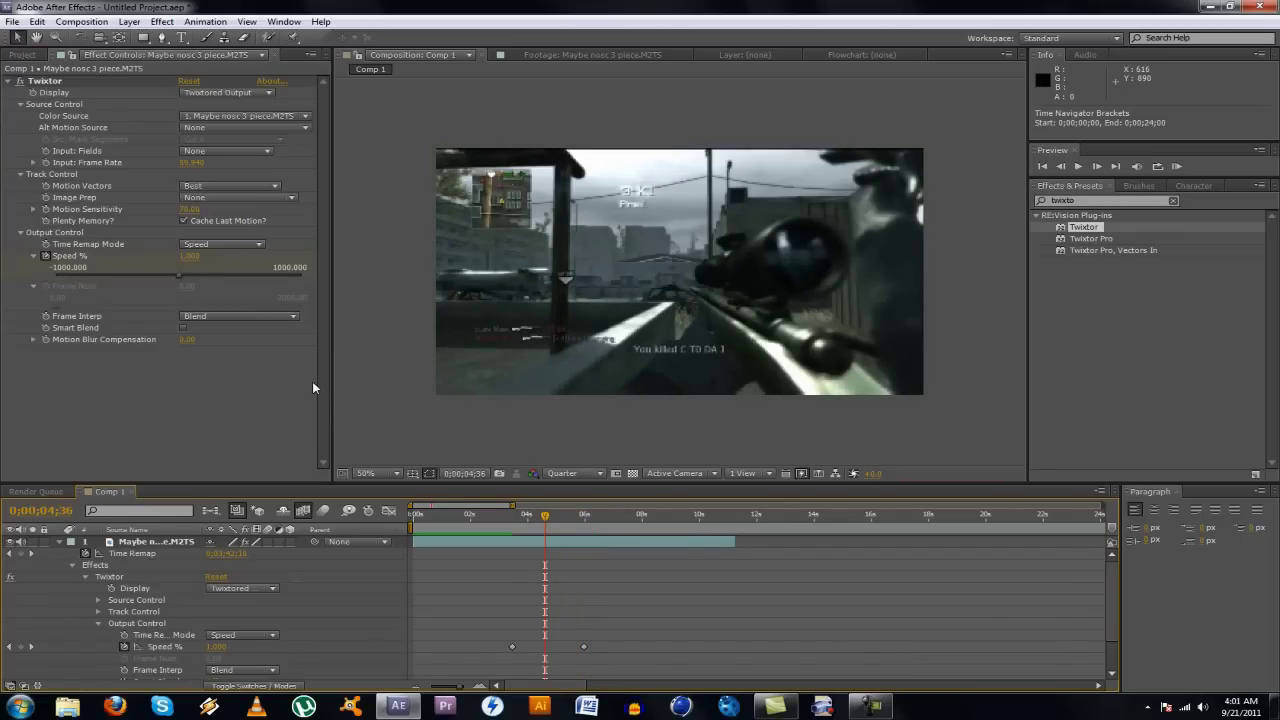
Add a white text layer reading a first name followed by "Sucks" and move it over the rifle scope at 704, 352
click(181, 37)
click(610, 272)
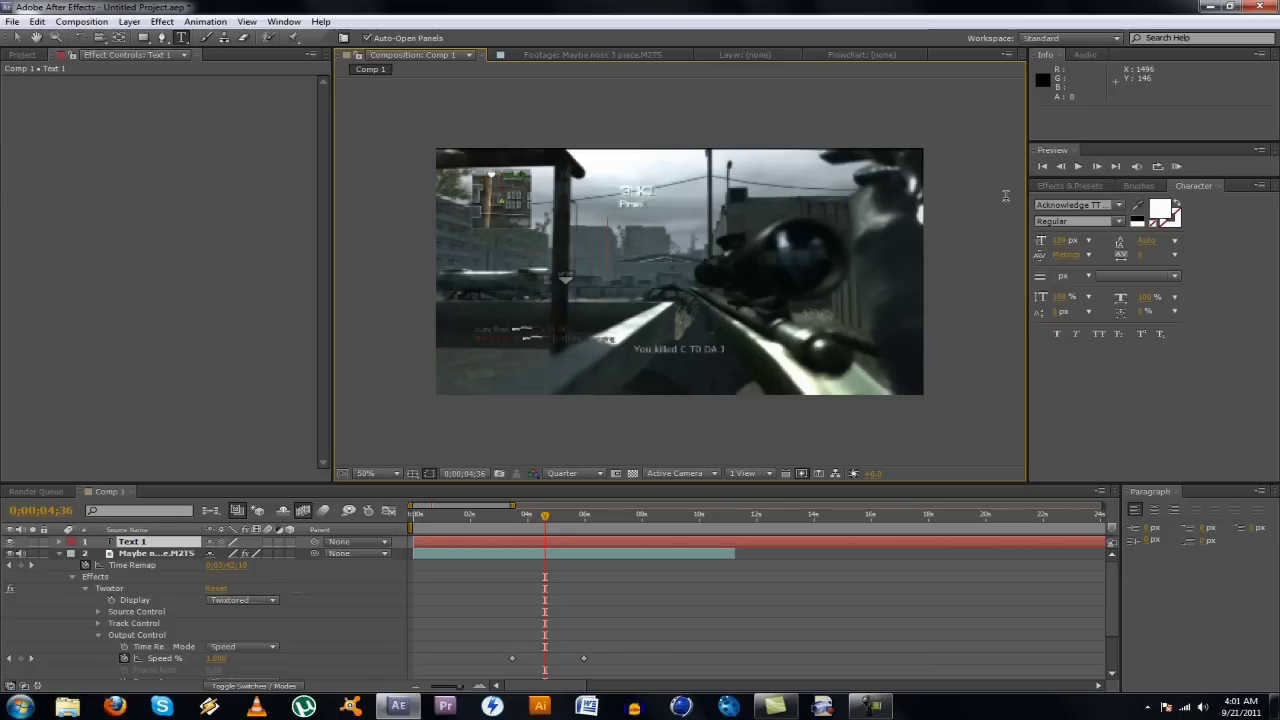
text(Tyler)
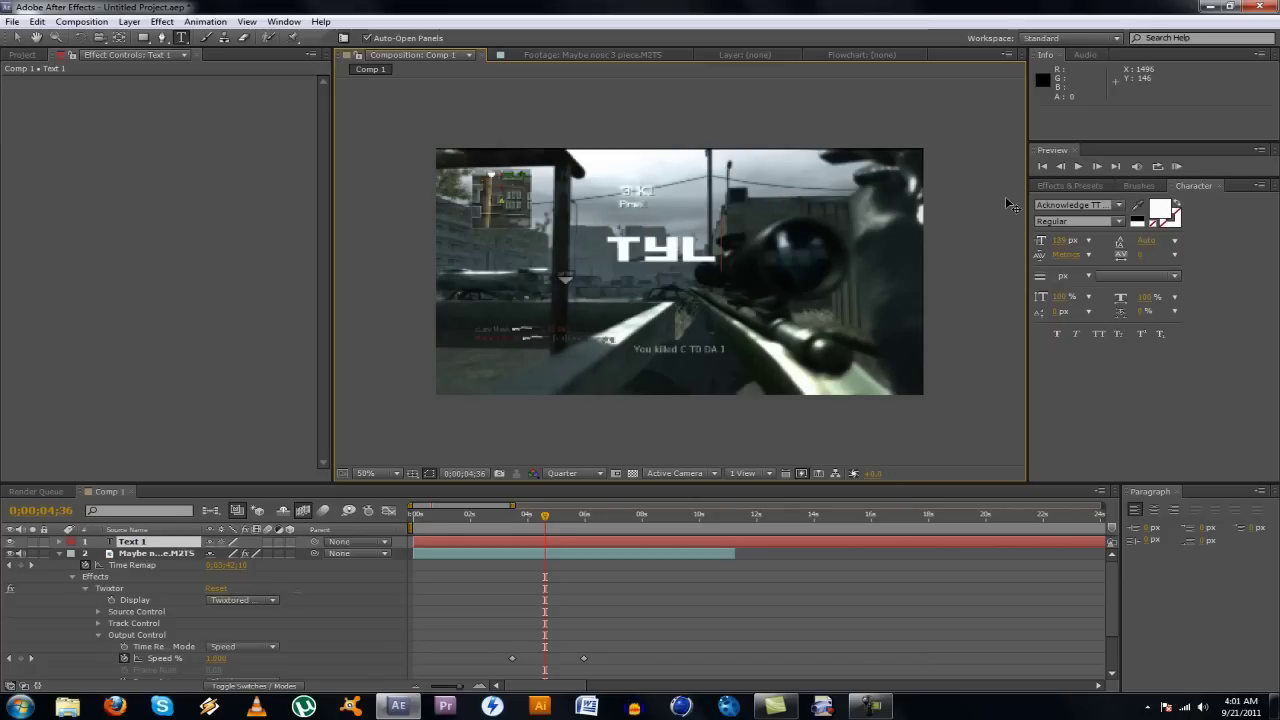
text( sucks)
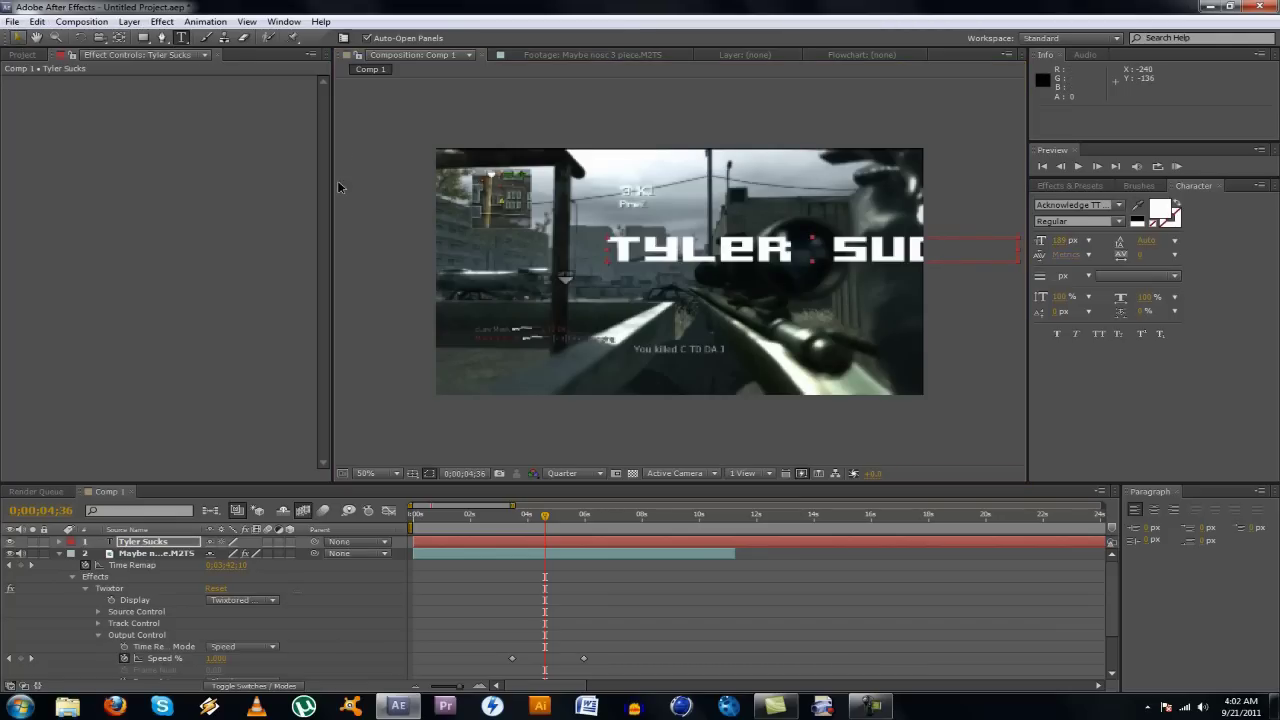
click(17, 37)
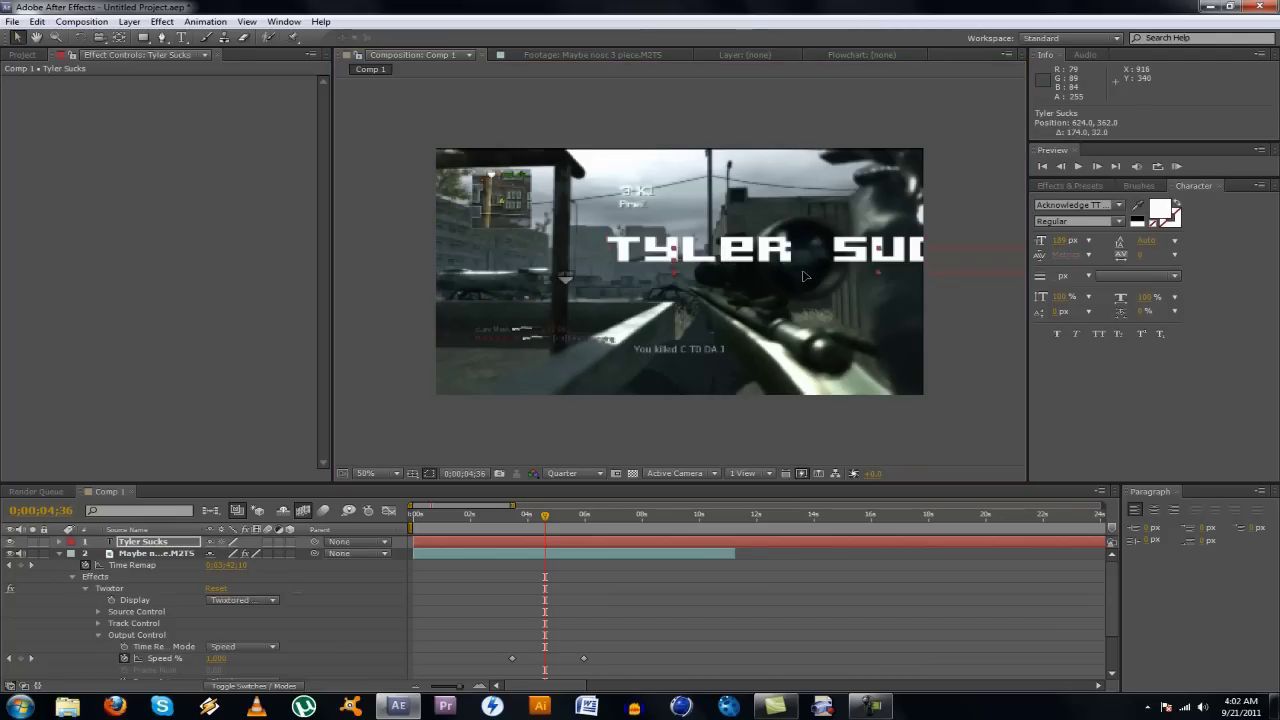
mouse_move(810, 276)
mouse_down()
mouse_move(800, 268)
mouse_move(816, 266)
mouse_up()
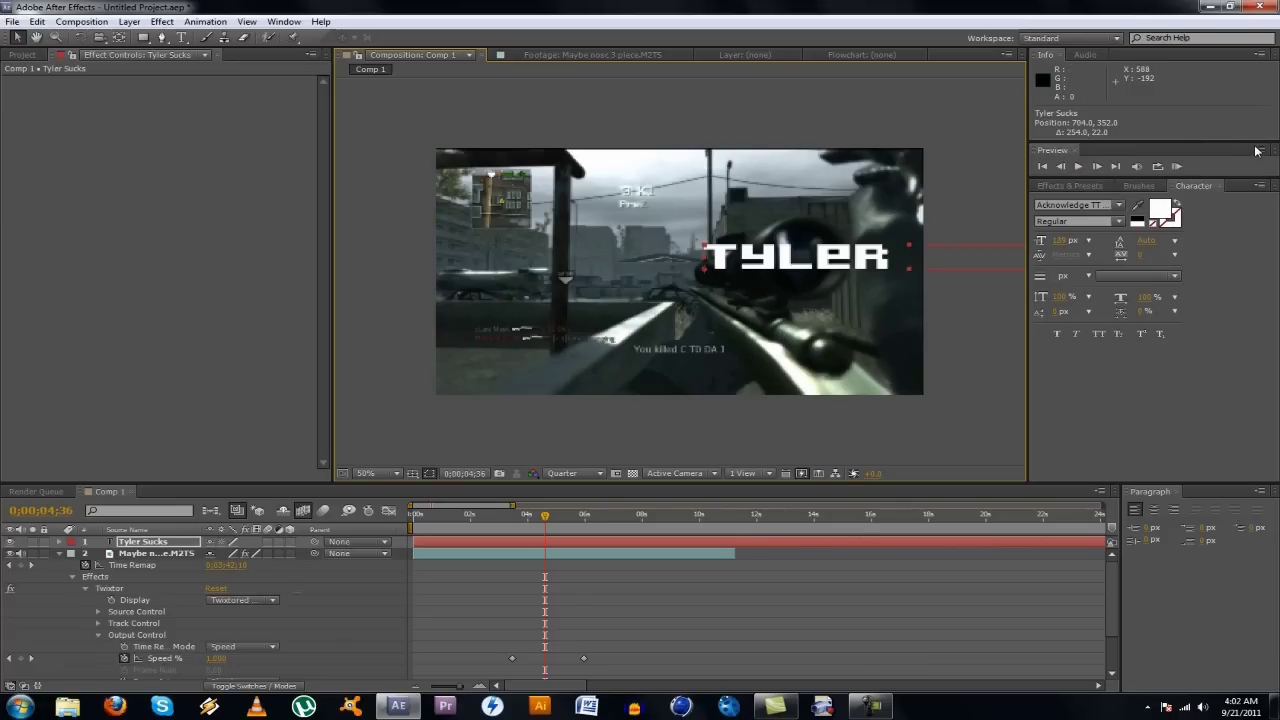
Apply the Bulge effect from the Distort group to the text layer and centre it on the scope lens at about 966, 316
click(1070, 186)
click(1090, 201)
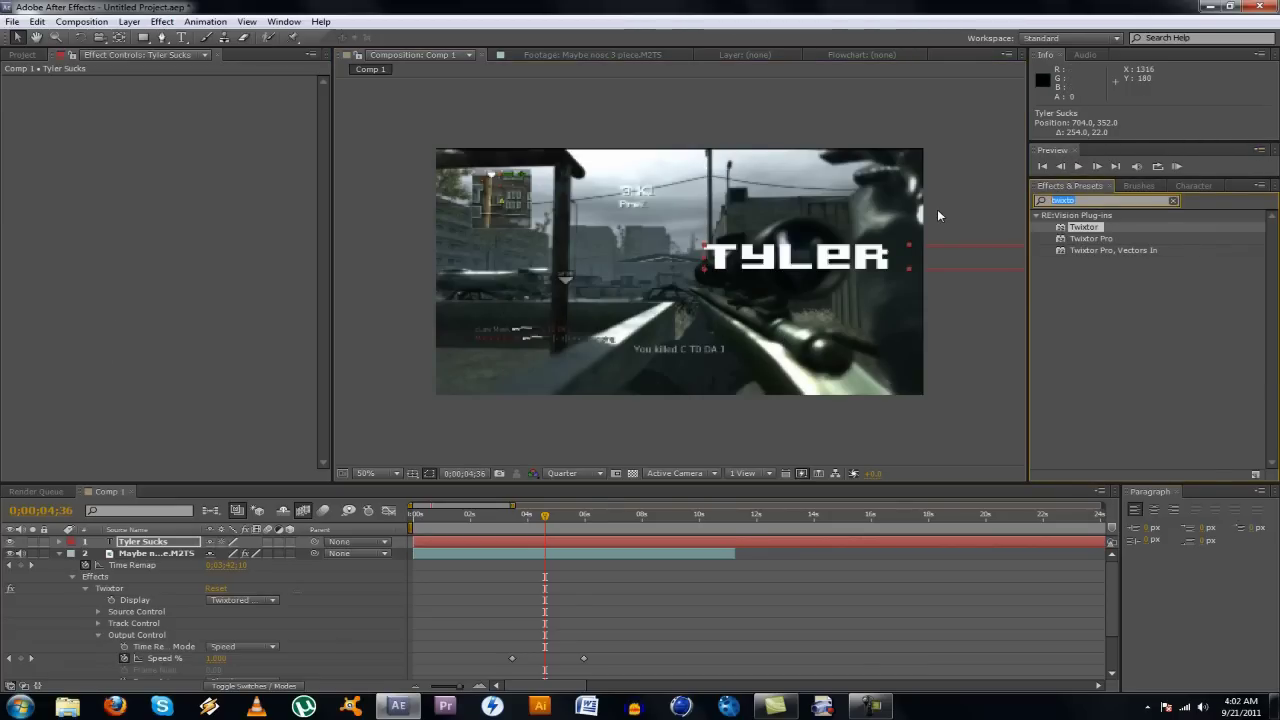
text(bulge)
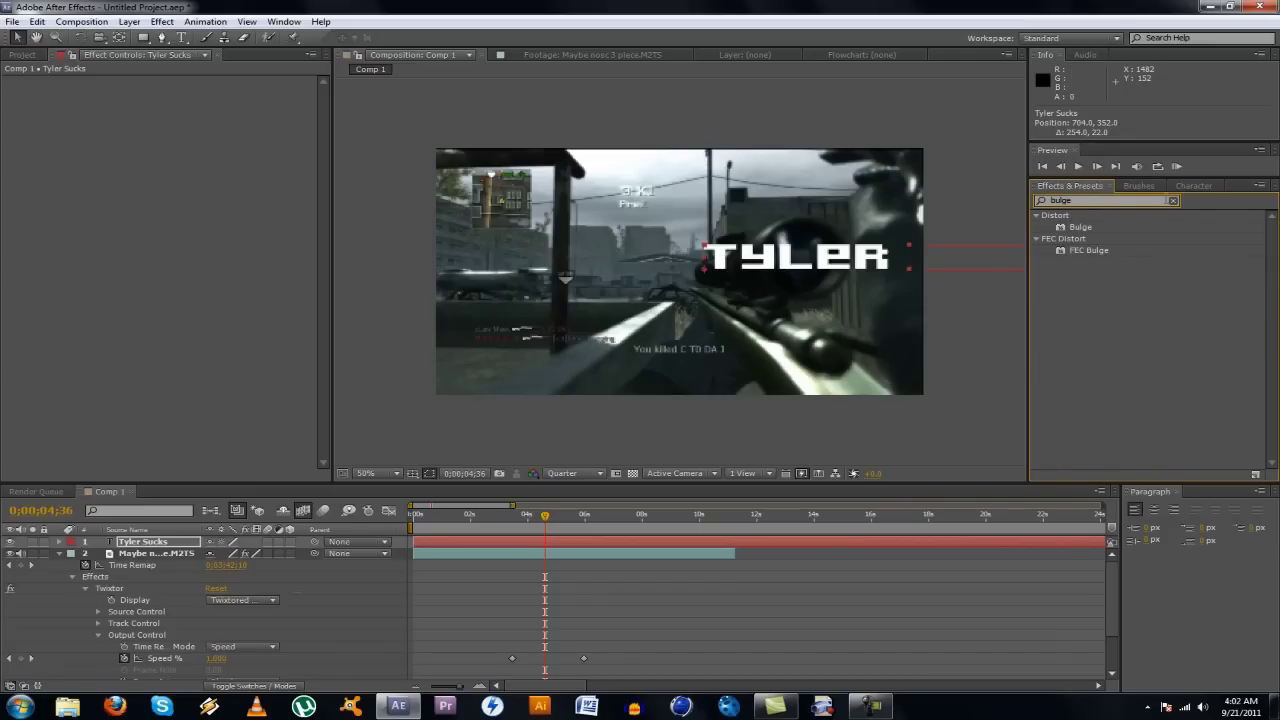
drag(1064, 229, 155, 545)
drag(680, 271, 810, 262)
Enlarge the bulge circle to roughly match the scope lens and set the composition preview resolution to Full
key(period)
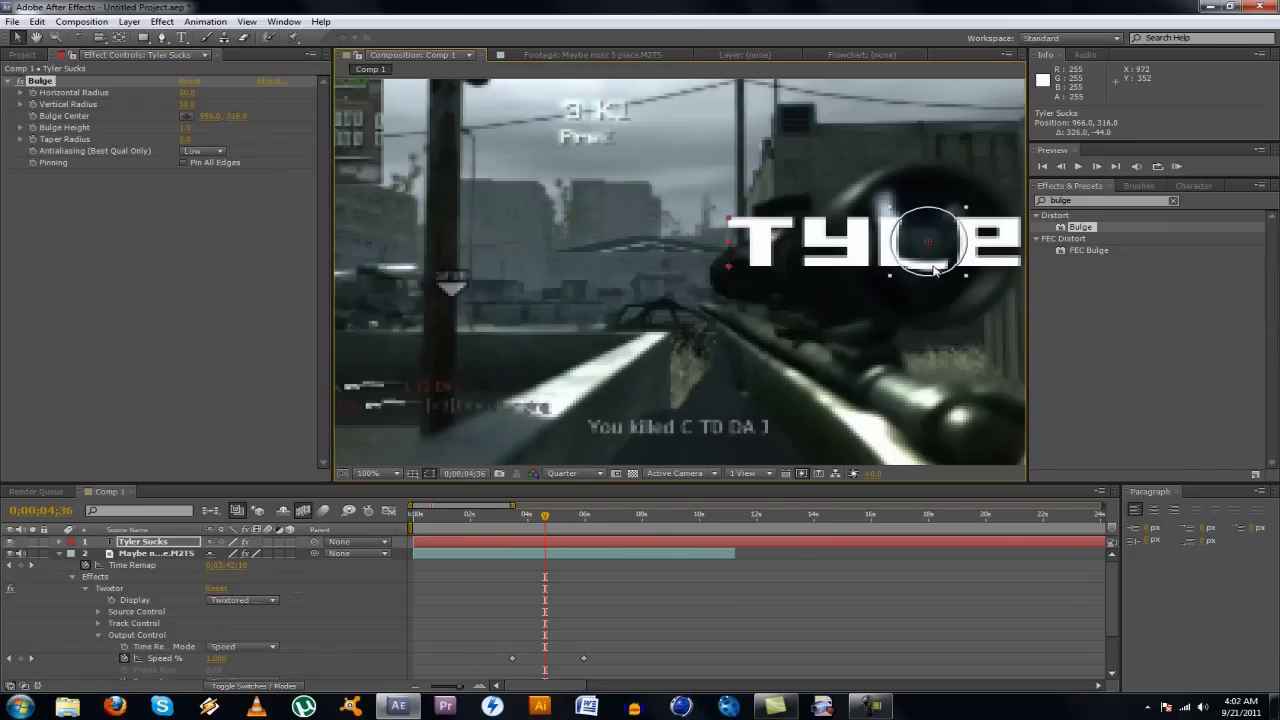
click(36, 37)
drag(834, 320, 654, 320)
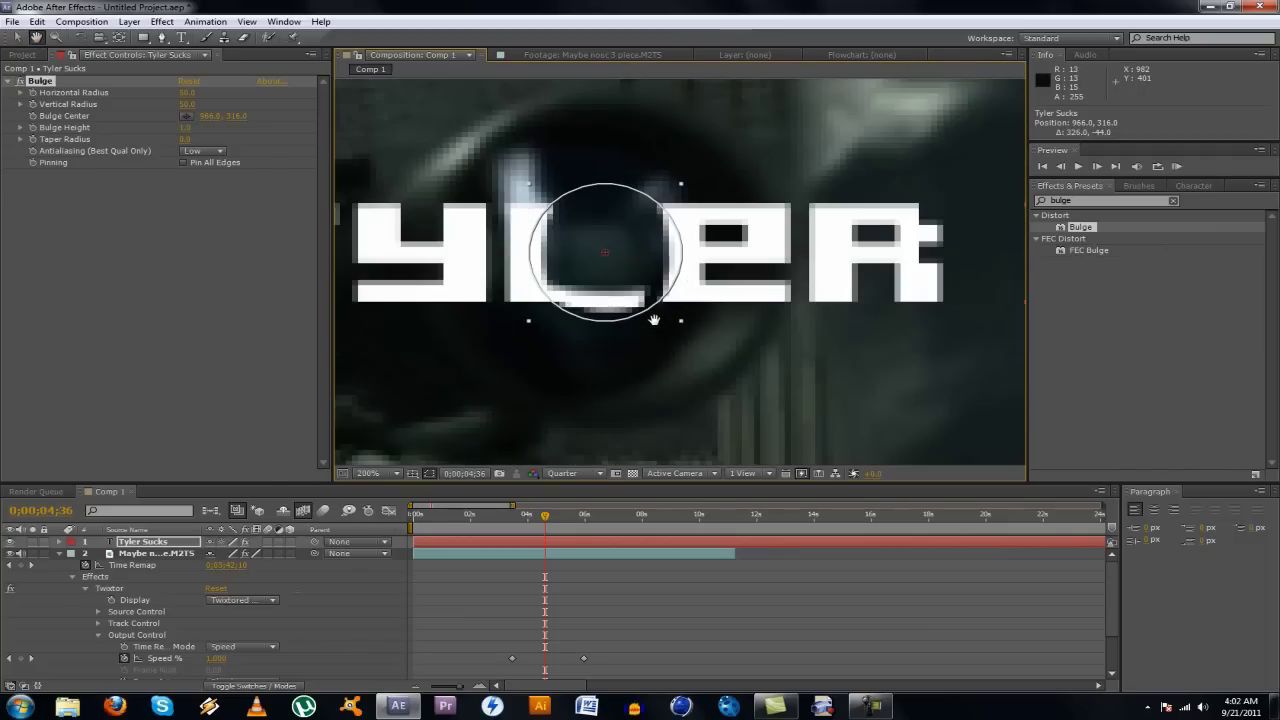
click(16, 37)
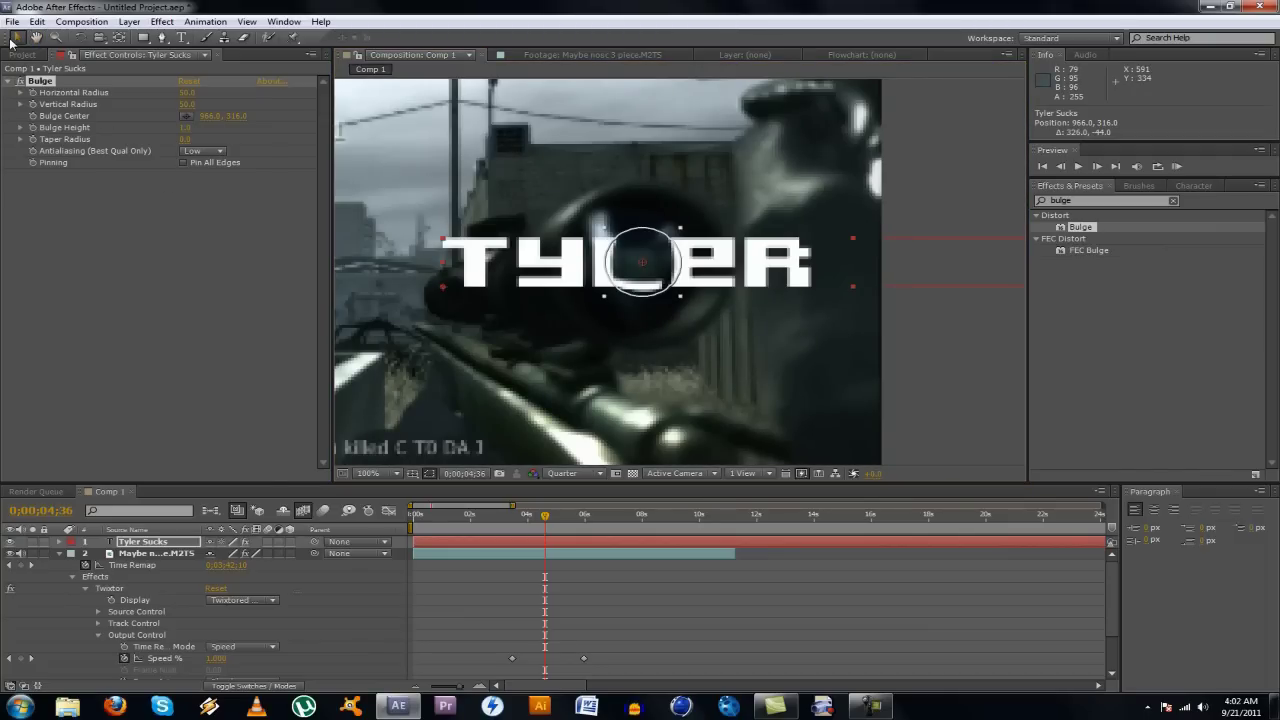
drag(689, 231, 712, 197)
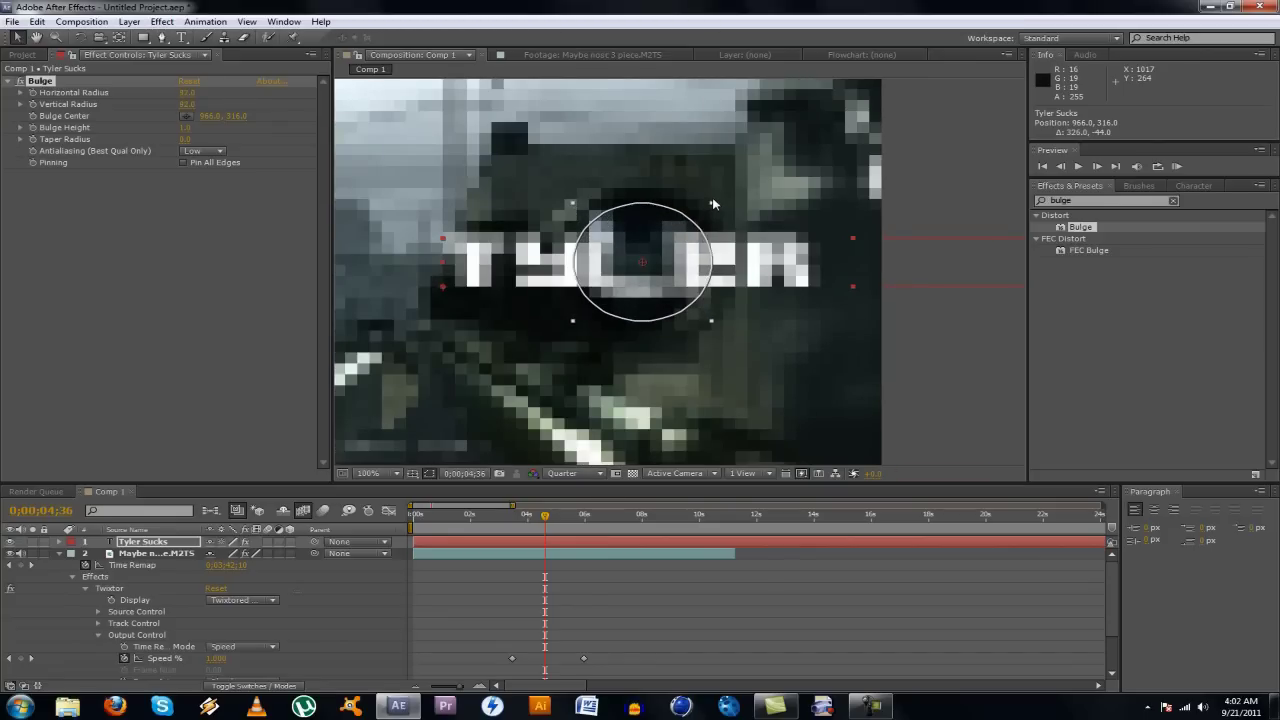
click(592, 474)
click(596, 508)
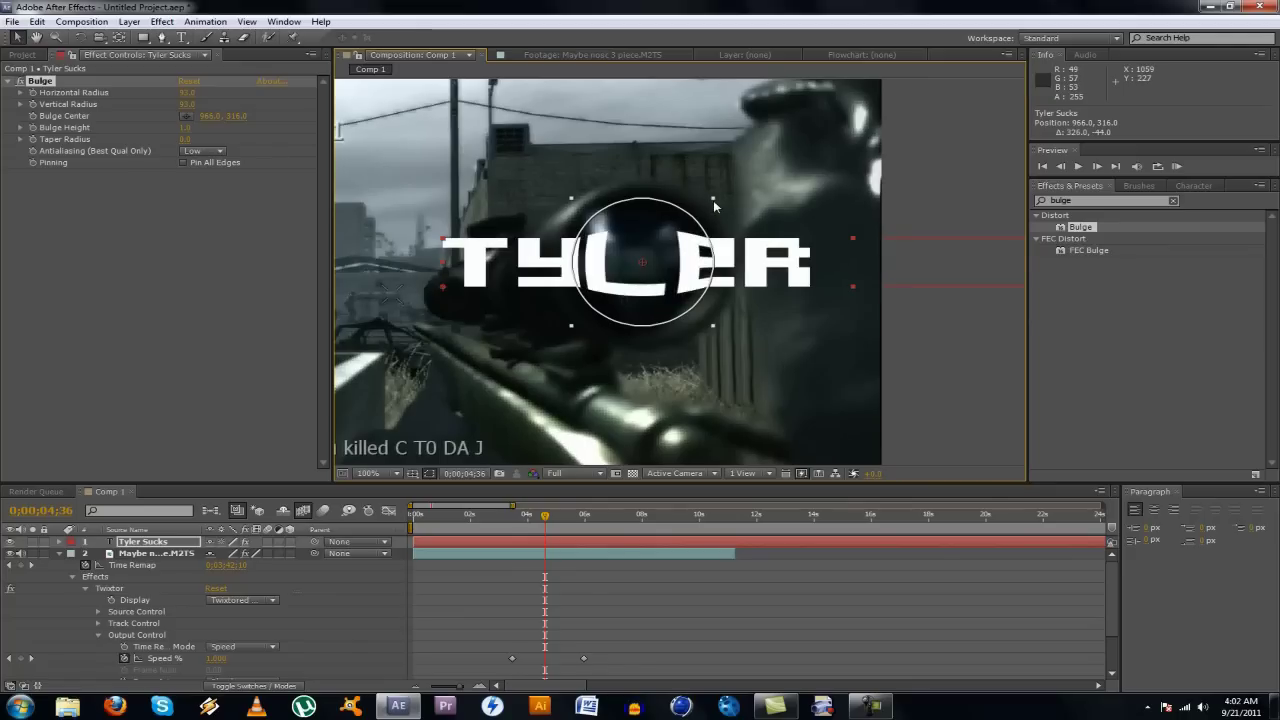
Fit the bulge circle to the scope lens with radii of about 89 by 94 and its centre at about 956, 318
drag(713, 198, 716, 197)
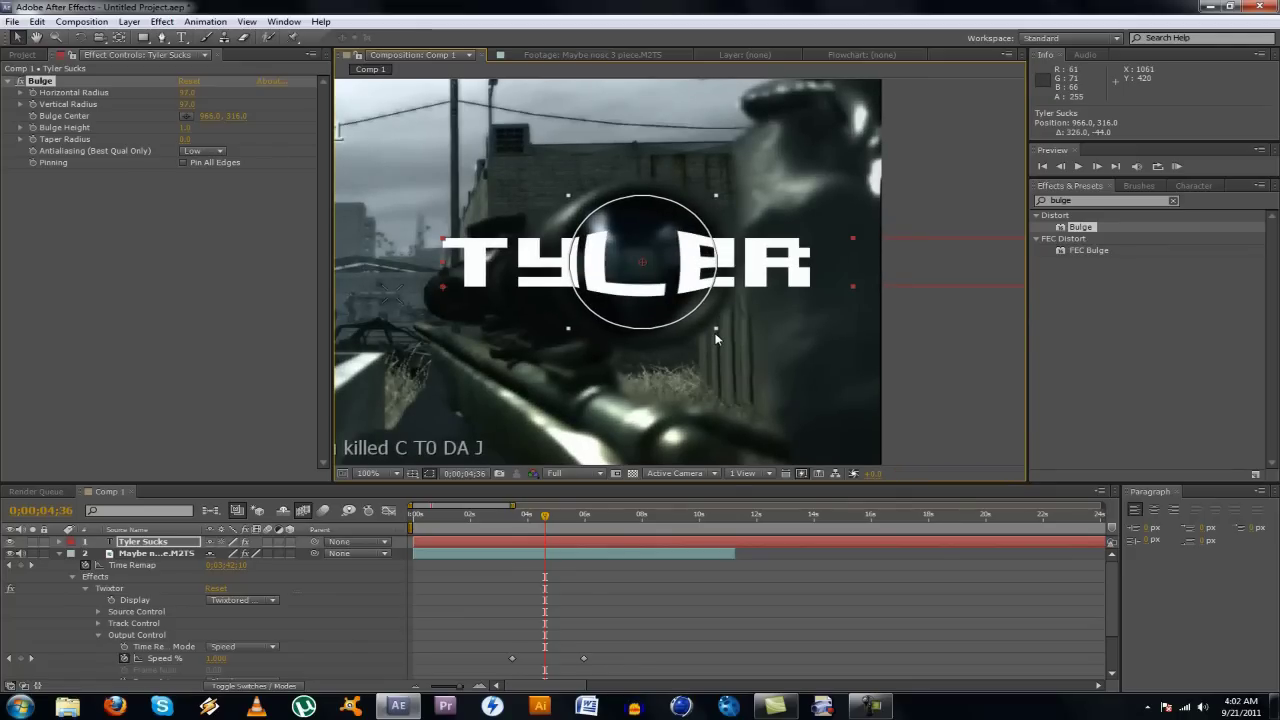
drag(714, 331, 701, 323)
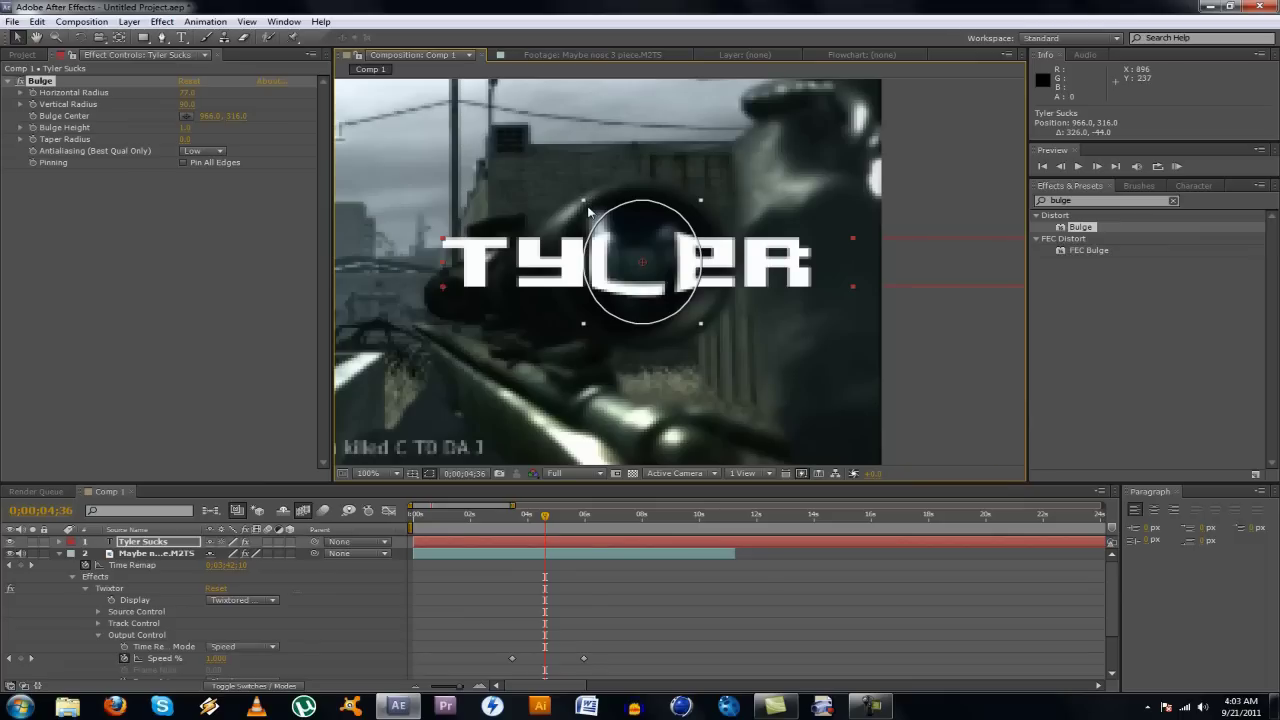
drag(585, 200, 573, 199)
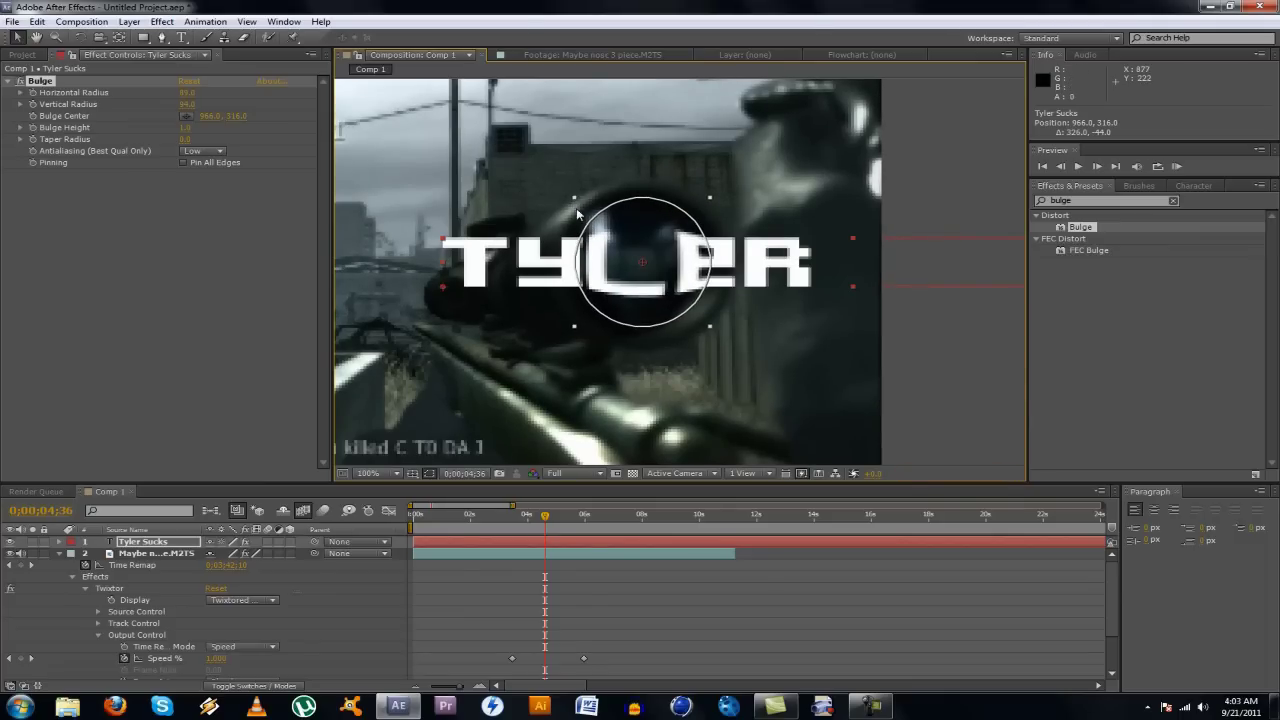
drag(677, 308, 672, 315)
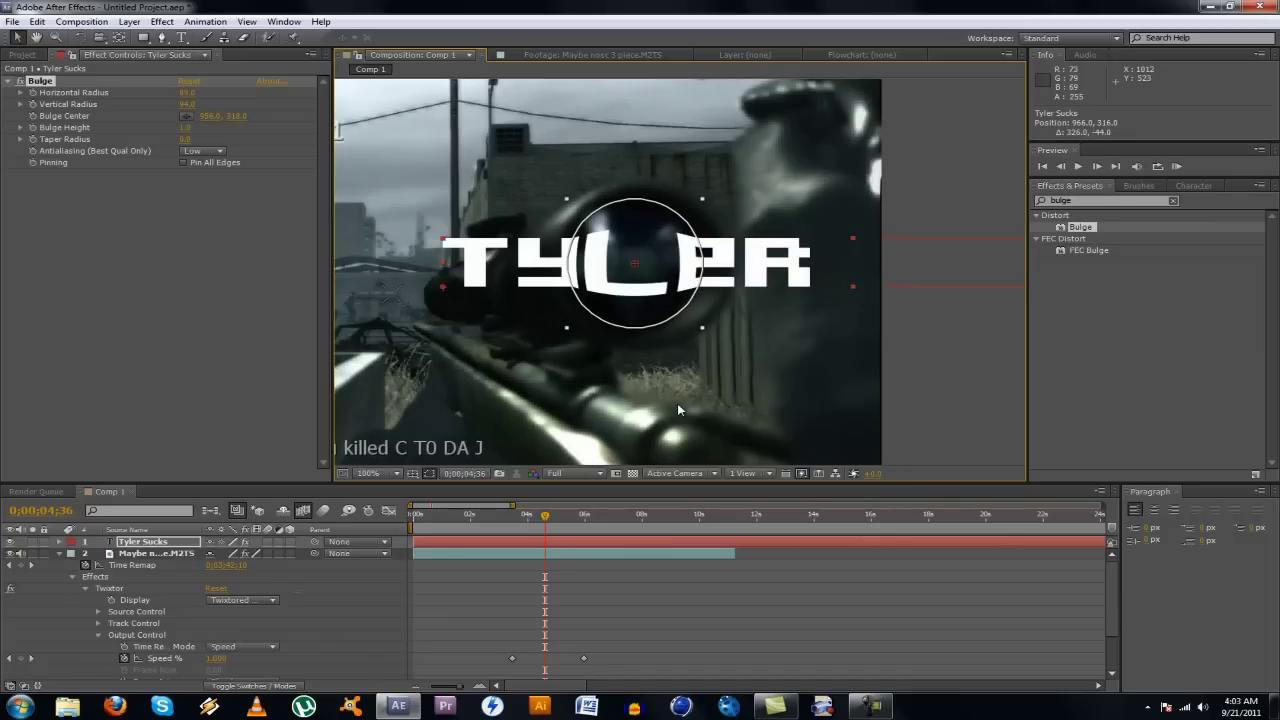
Set the Bulge Height of the text layer's effect to 0.4
click(188, 115)
drag(177, 130, 175, 131)
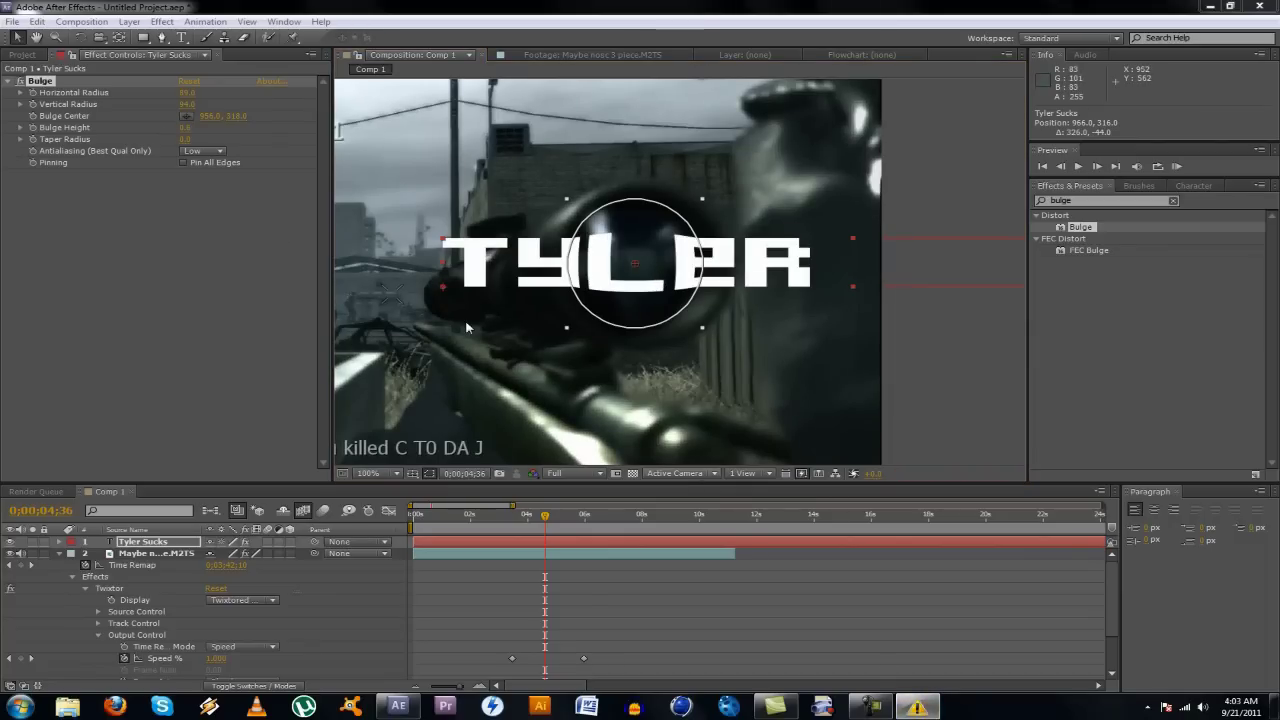
click(186, 128)
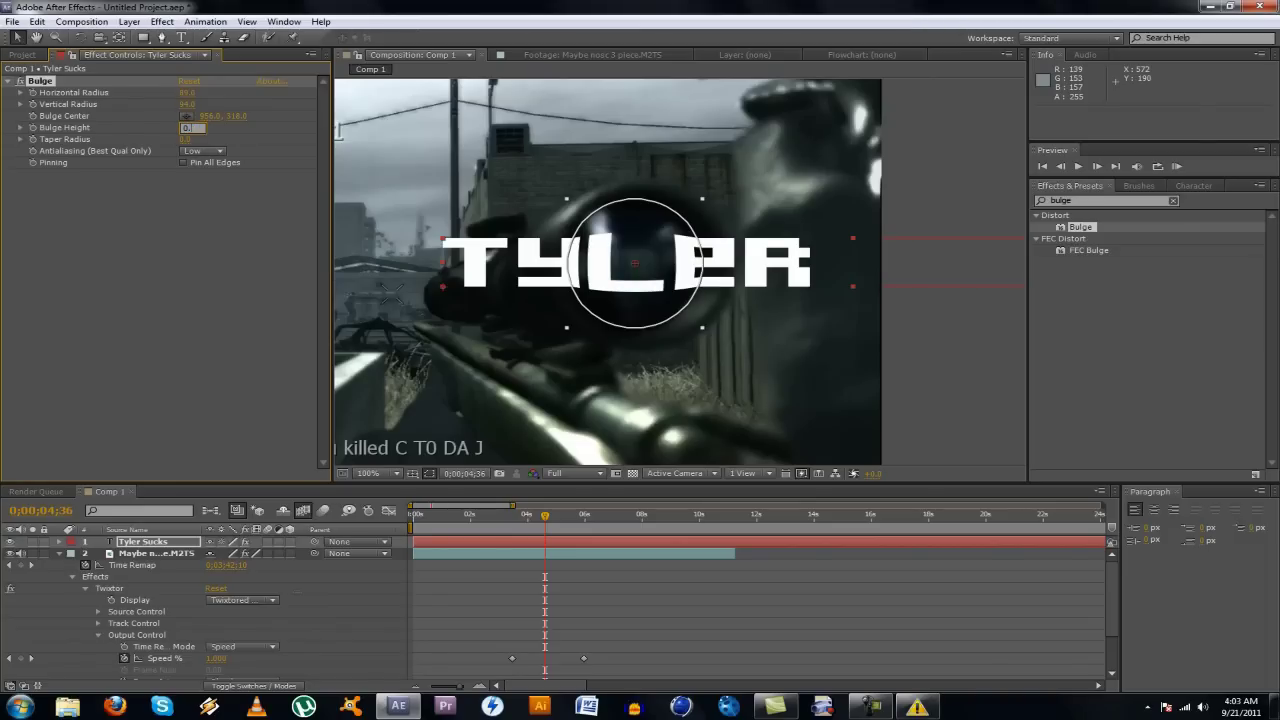
key(Return)
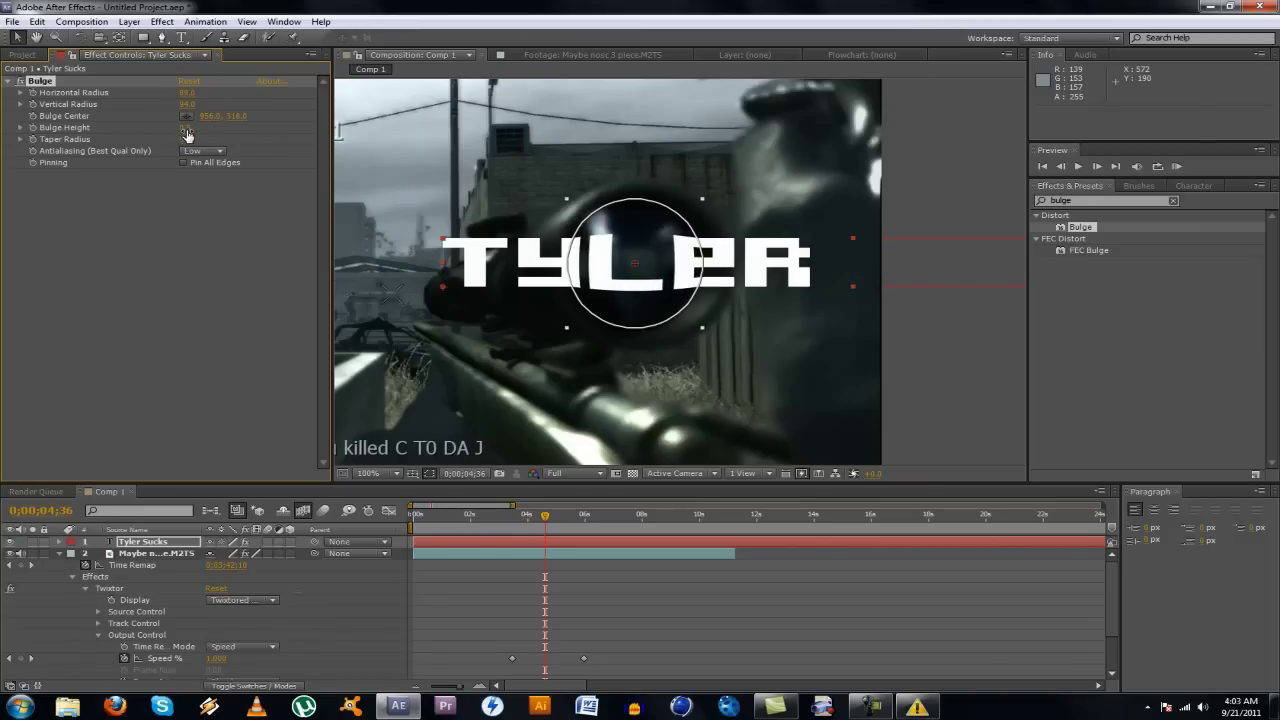
click(186, 128)
text(0.4)
key(Return)
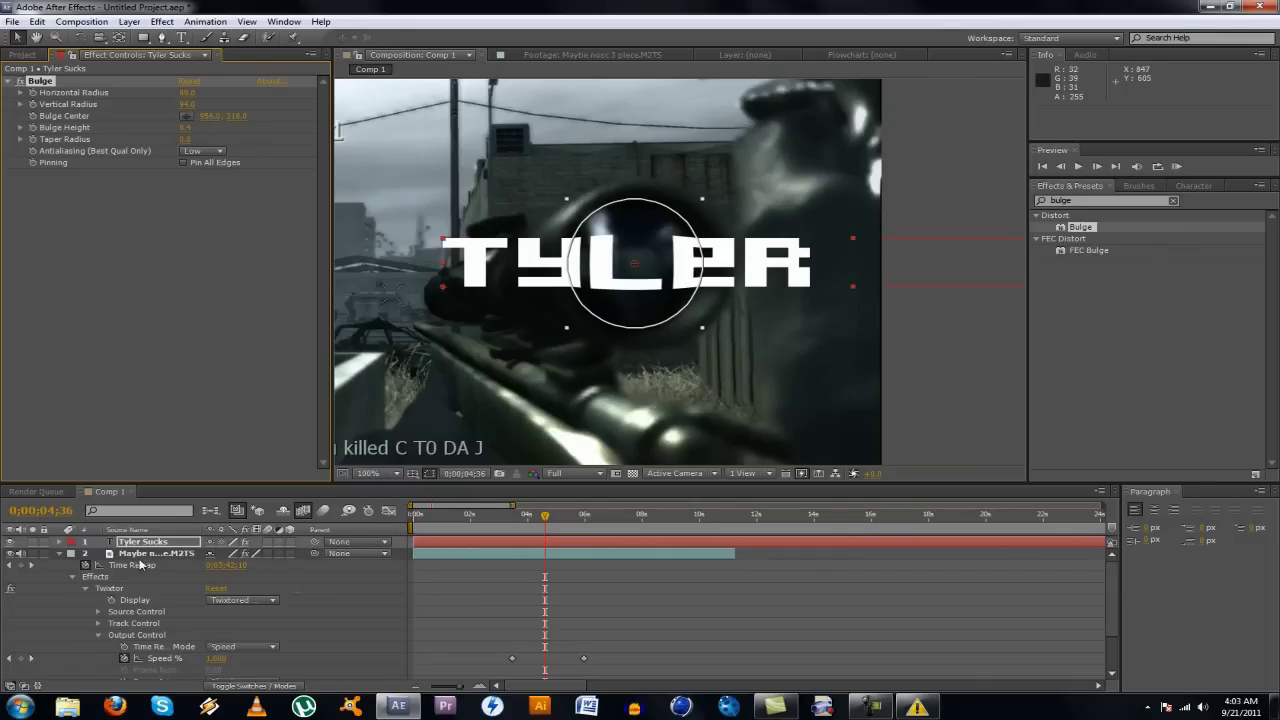
Move the current time to the first speed keyframe at 0;00;03;31 and reveal the text layer's Position property
drag(505, 521, 514, 518)
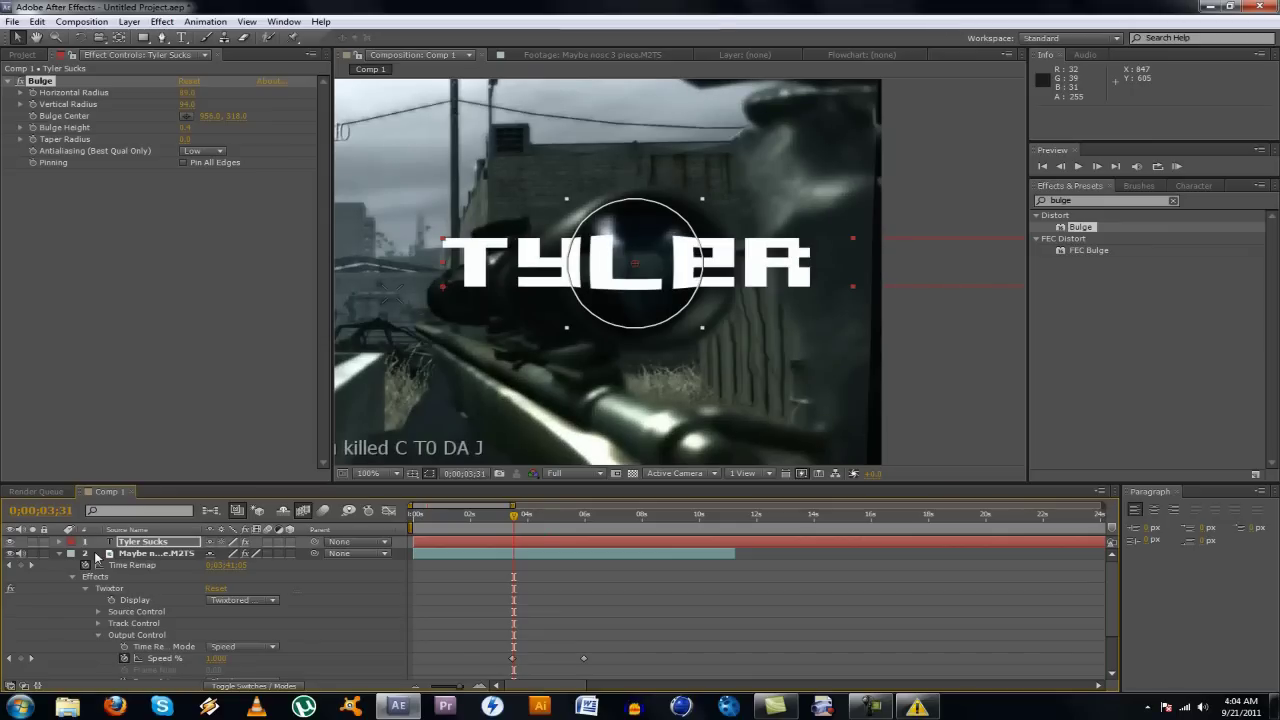
click(60, 542)
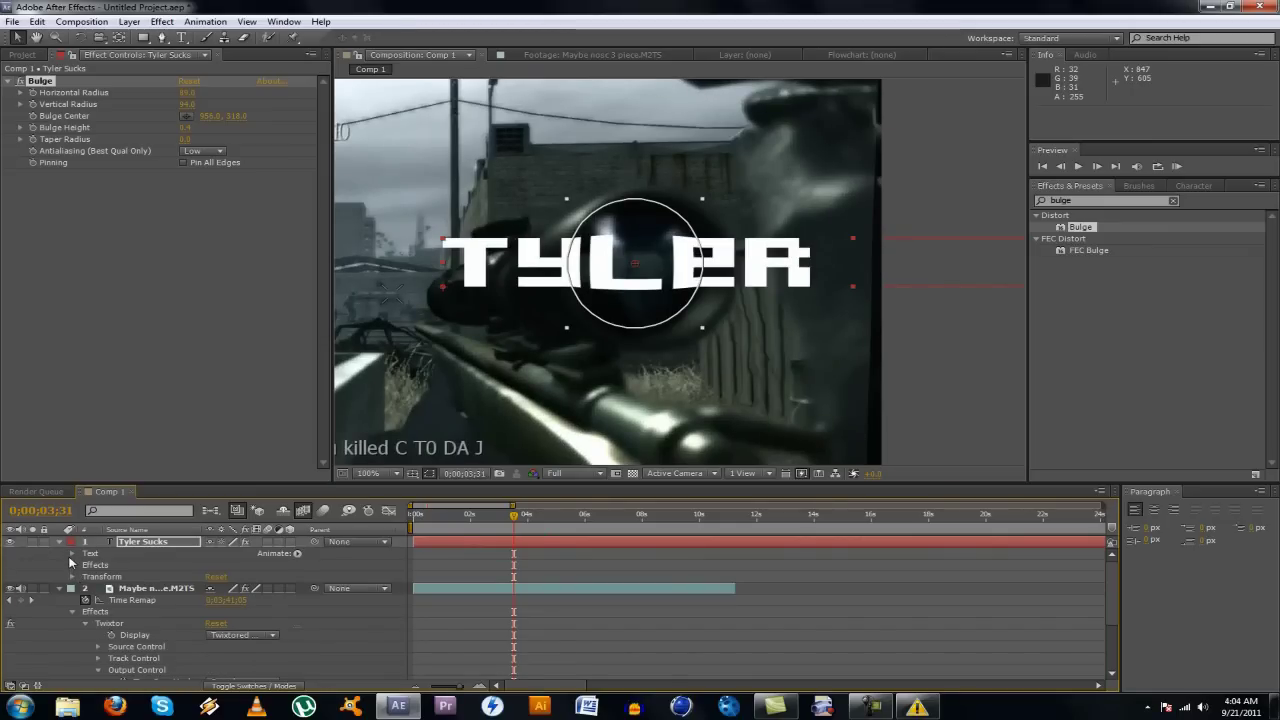
click(71, 553)
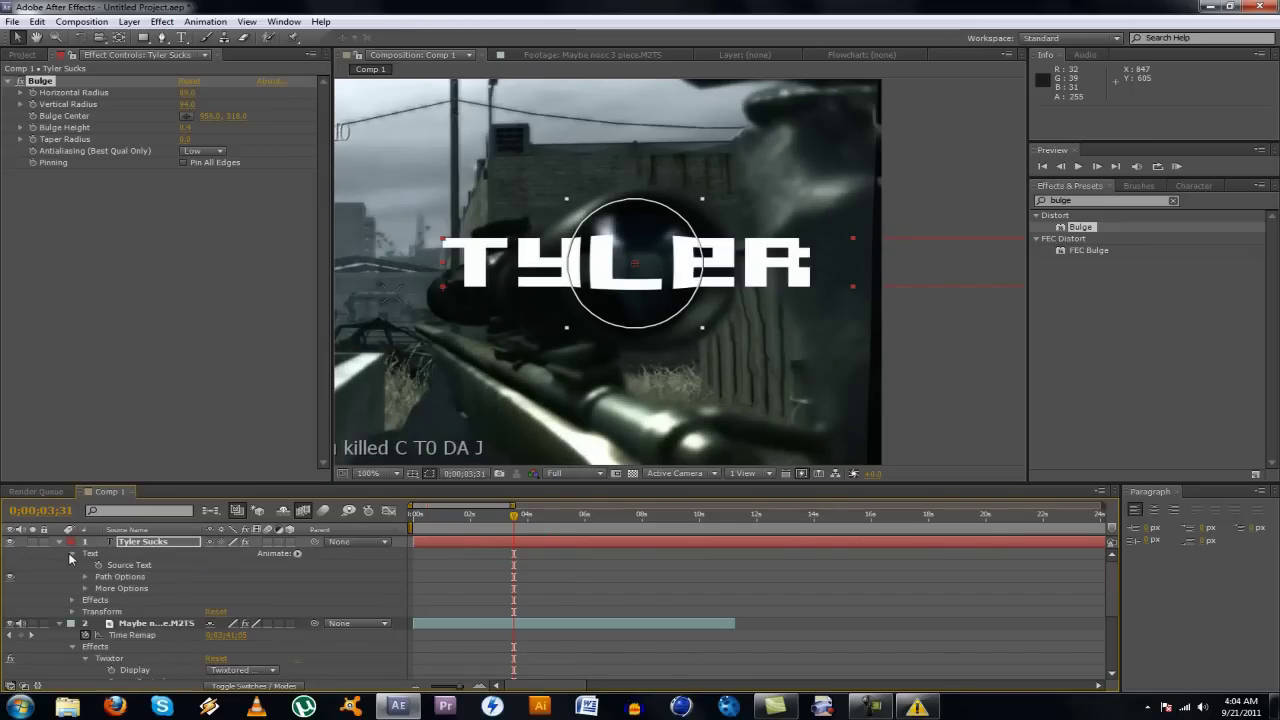
click(150, 542)
key(p)
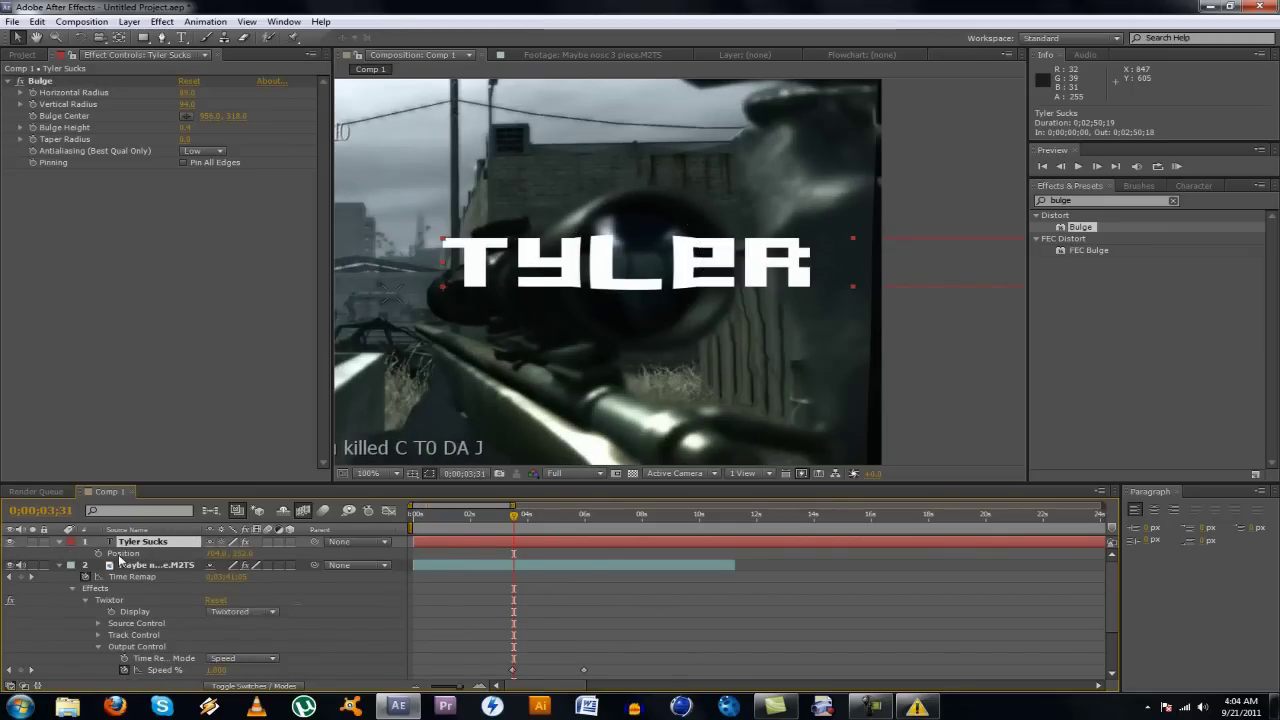
Move the text to 1124, 352 near the frame's right edge and set a Position keyframe at 0;00;03;31
key(comma)
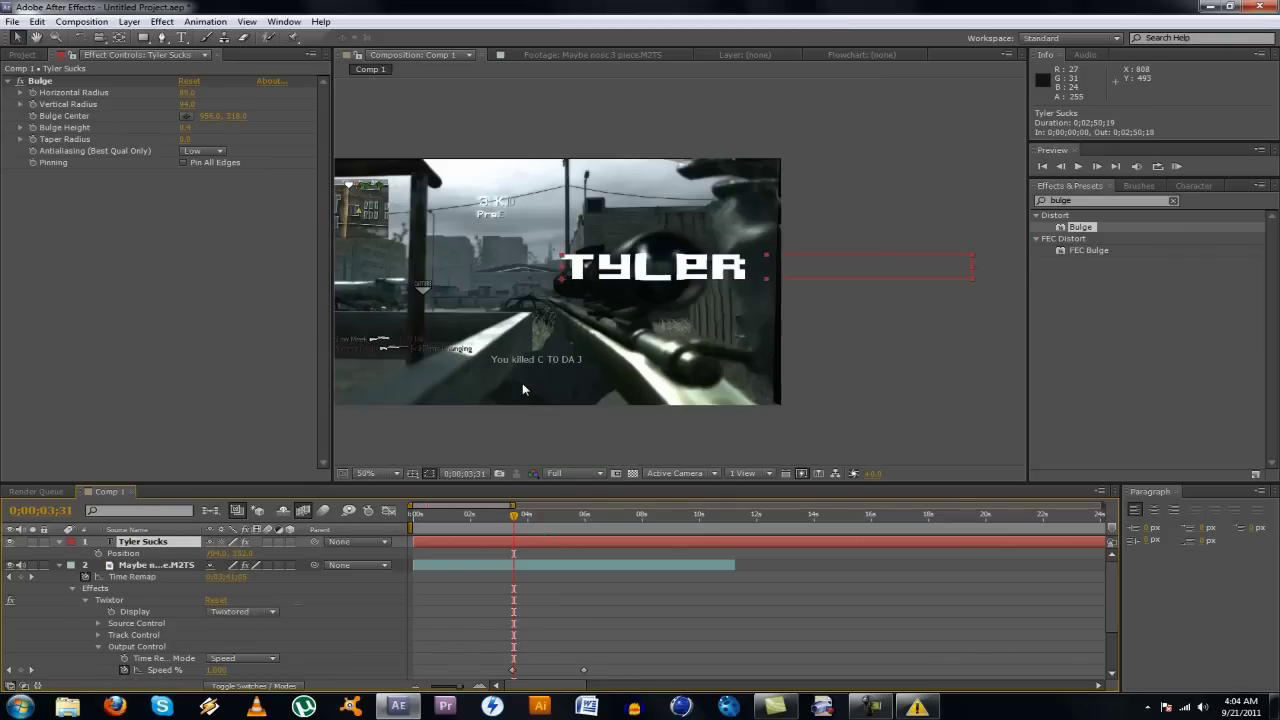
key(alt+shift+p)
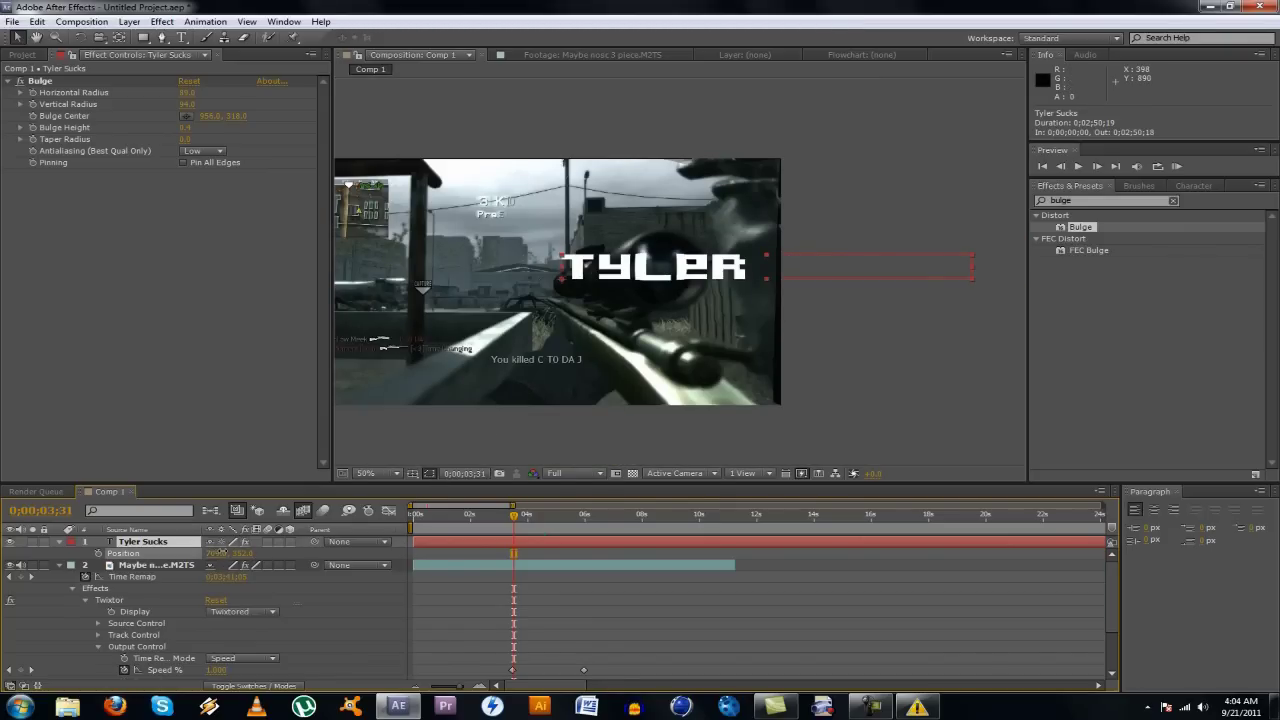
drag(230, 552, 553, 566)
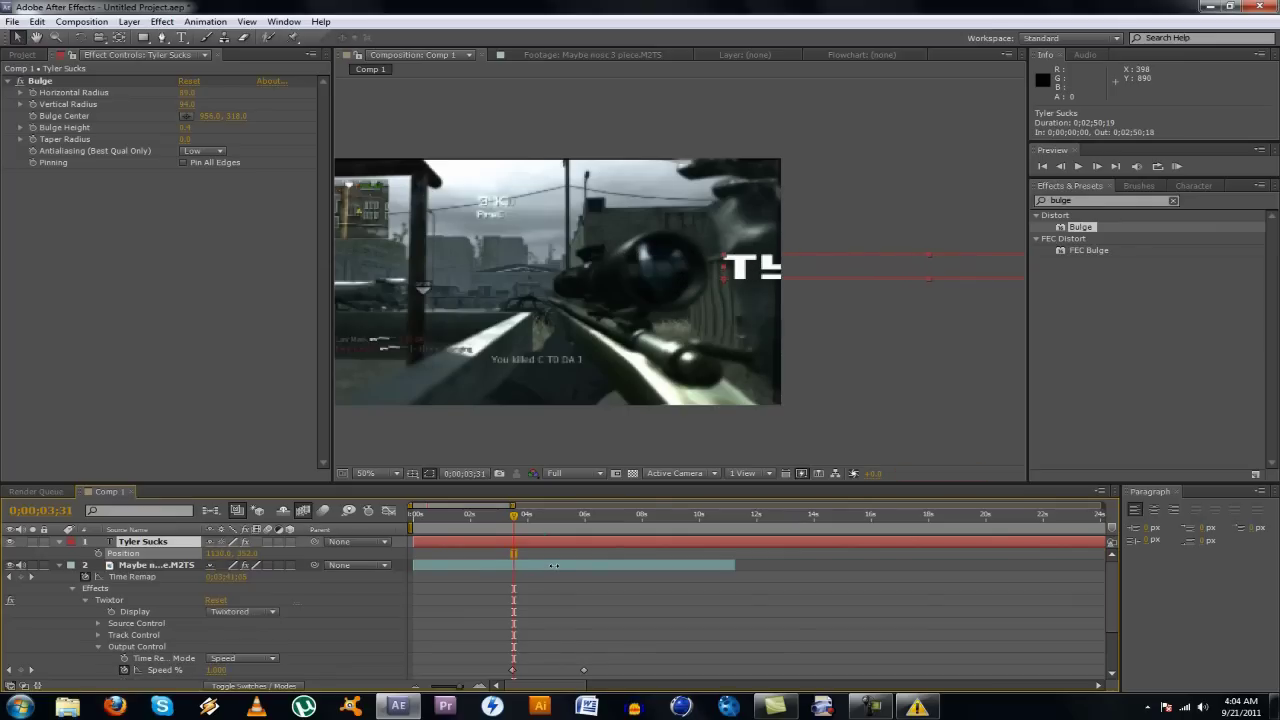
click(550, 566)
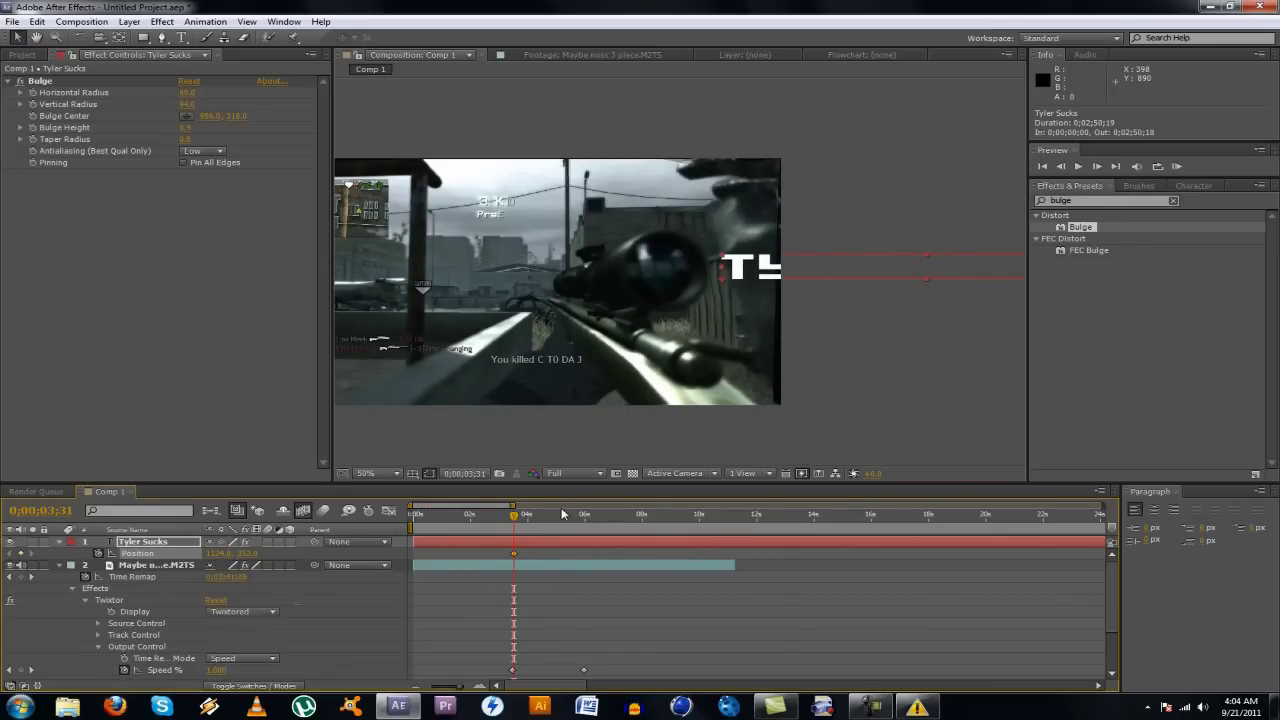
At 0;00;05;54, keyframe the text's Position farther left so the lettering slides across the scope and partly out of frame
drag(577, 521, 581, 521)
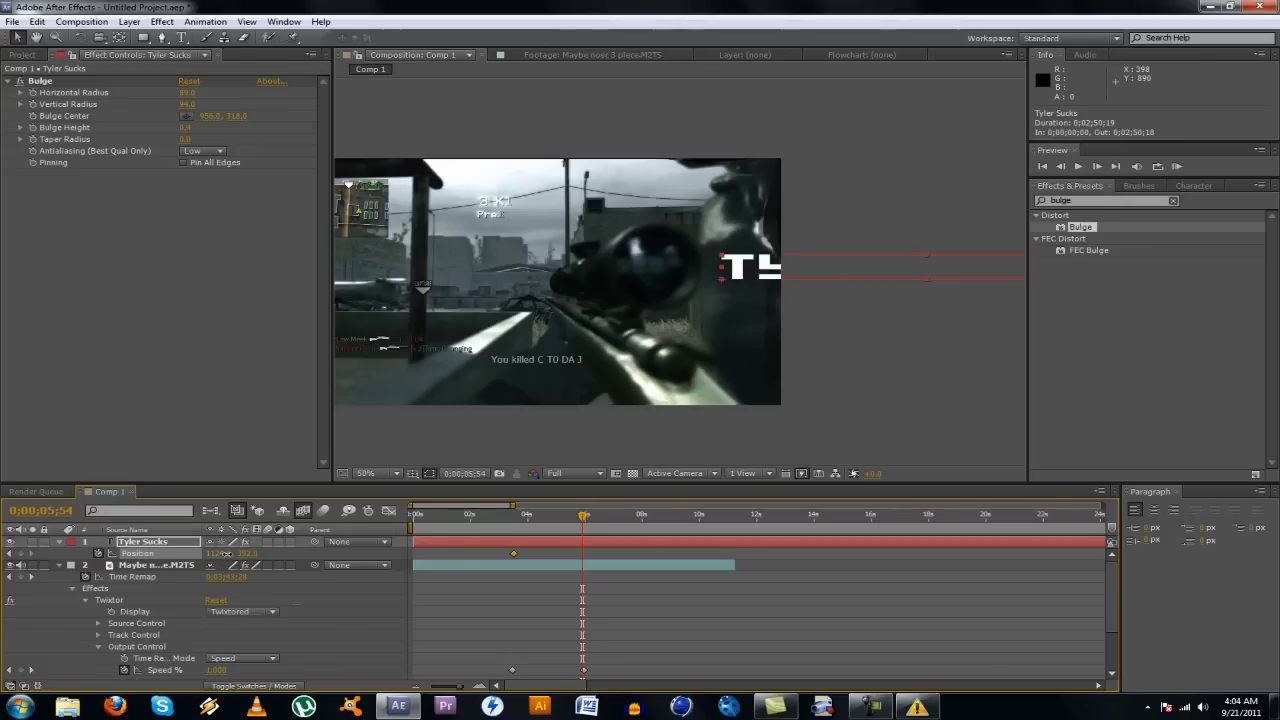
drag(215, 553, 200, 553)
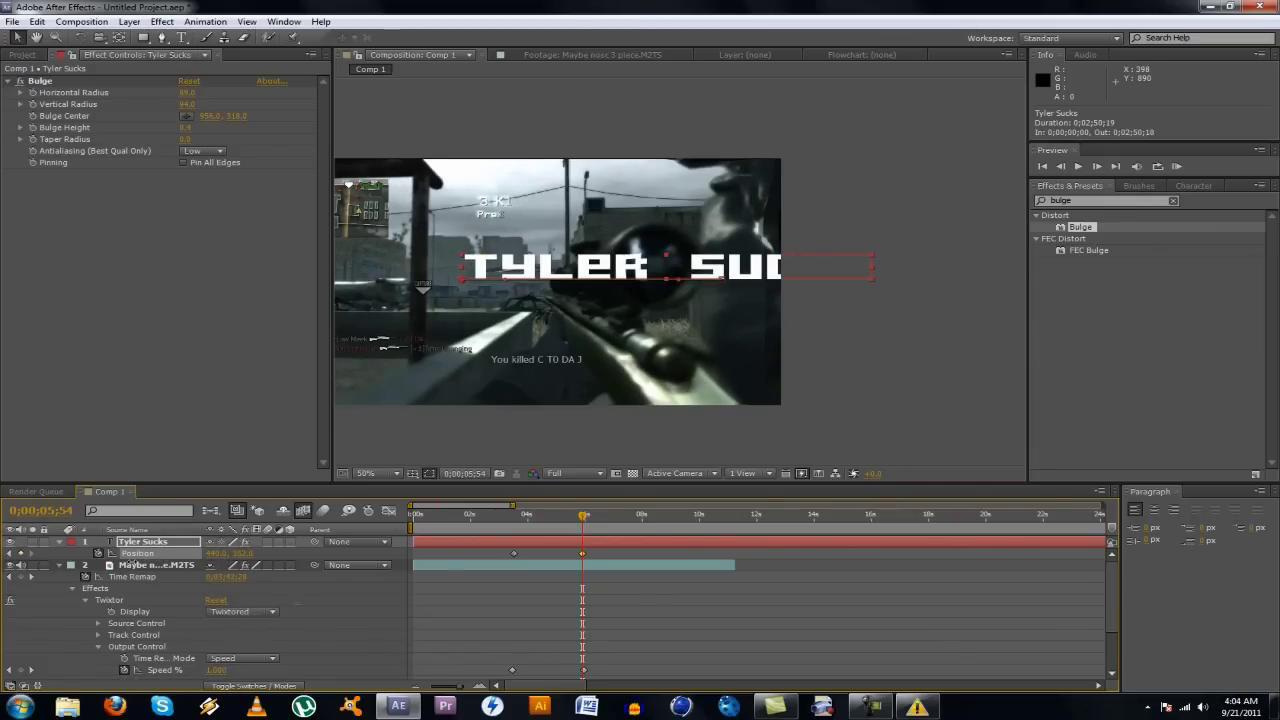
drag(222, 553, 200, 553)
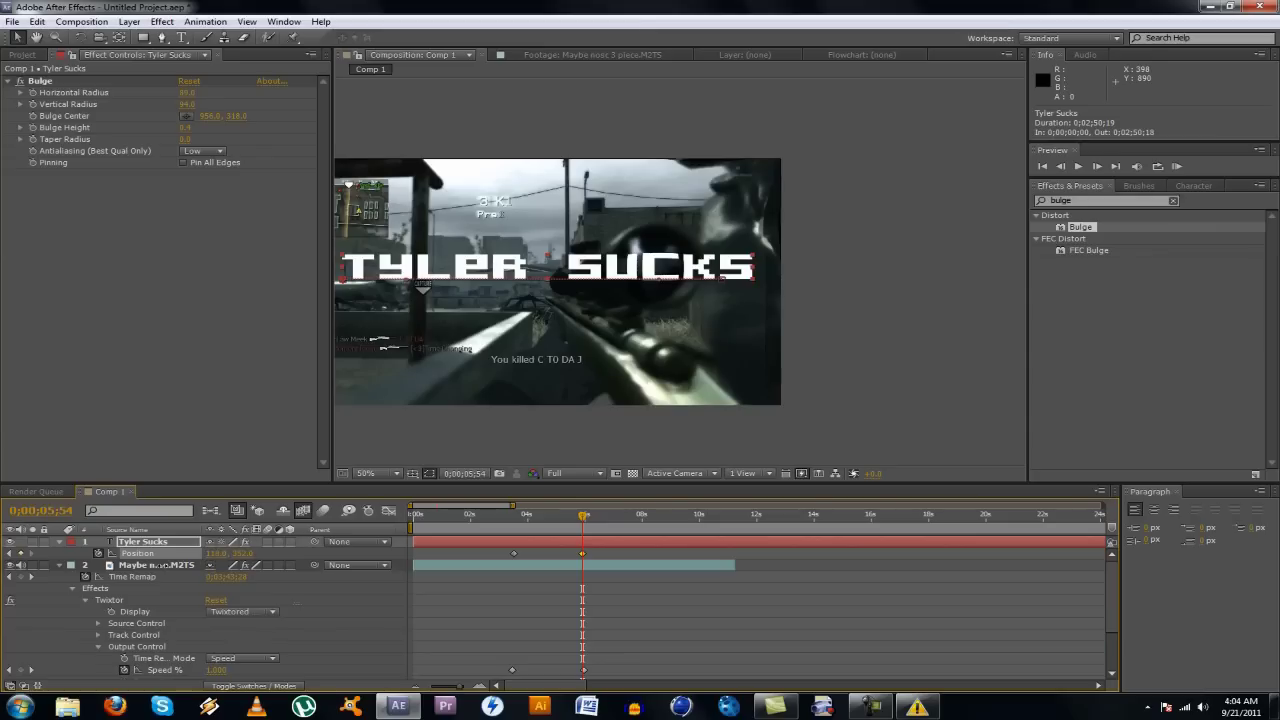
drag(215, 553, 119, 554)
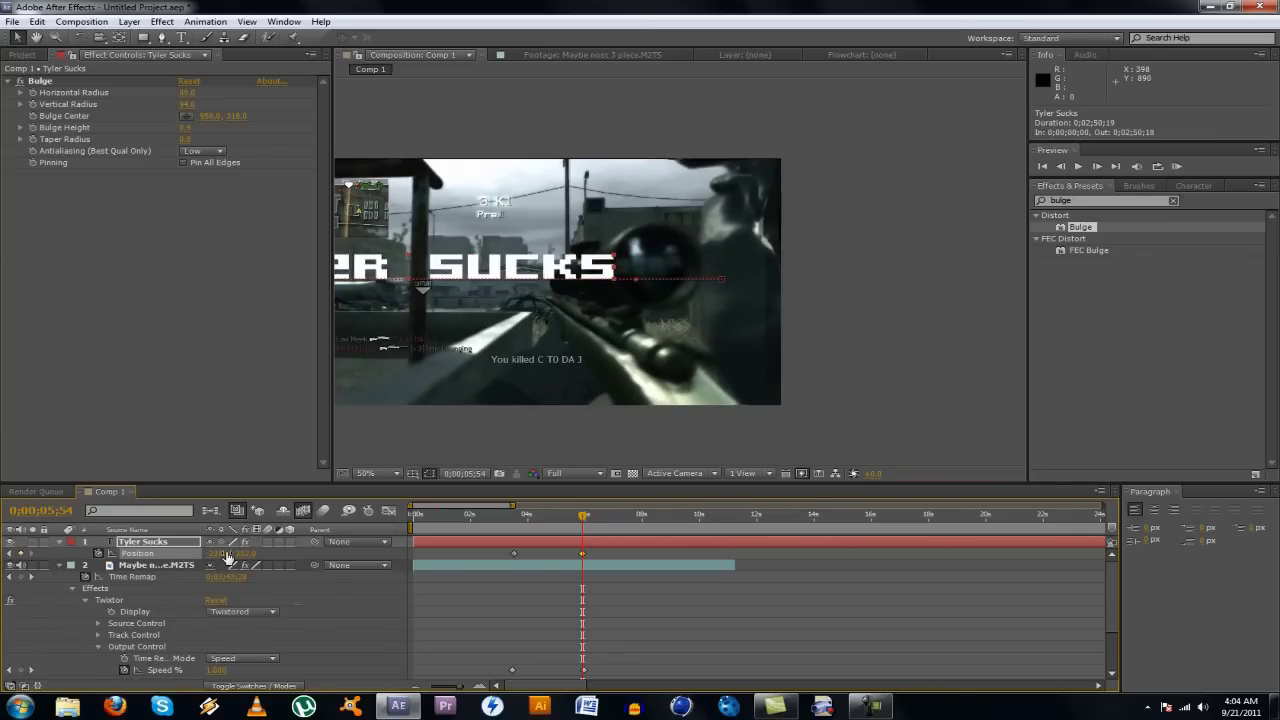
Shift the text's Position farther left at 0;00;05;54 so more of the lettering leaves the frame, and collapse both layers' properties
drag(207, 553, 191, 560)
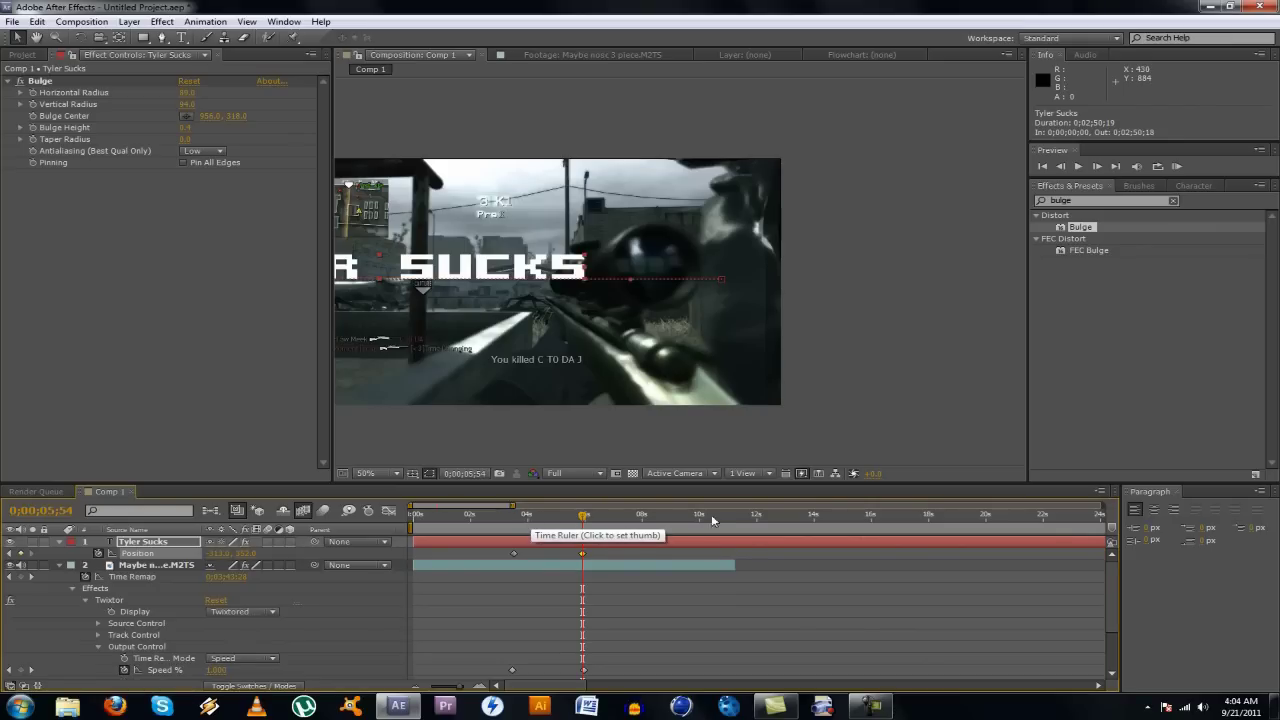
click(62, 543)
click(62, 555)
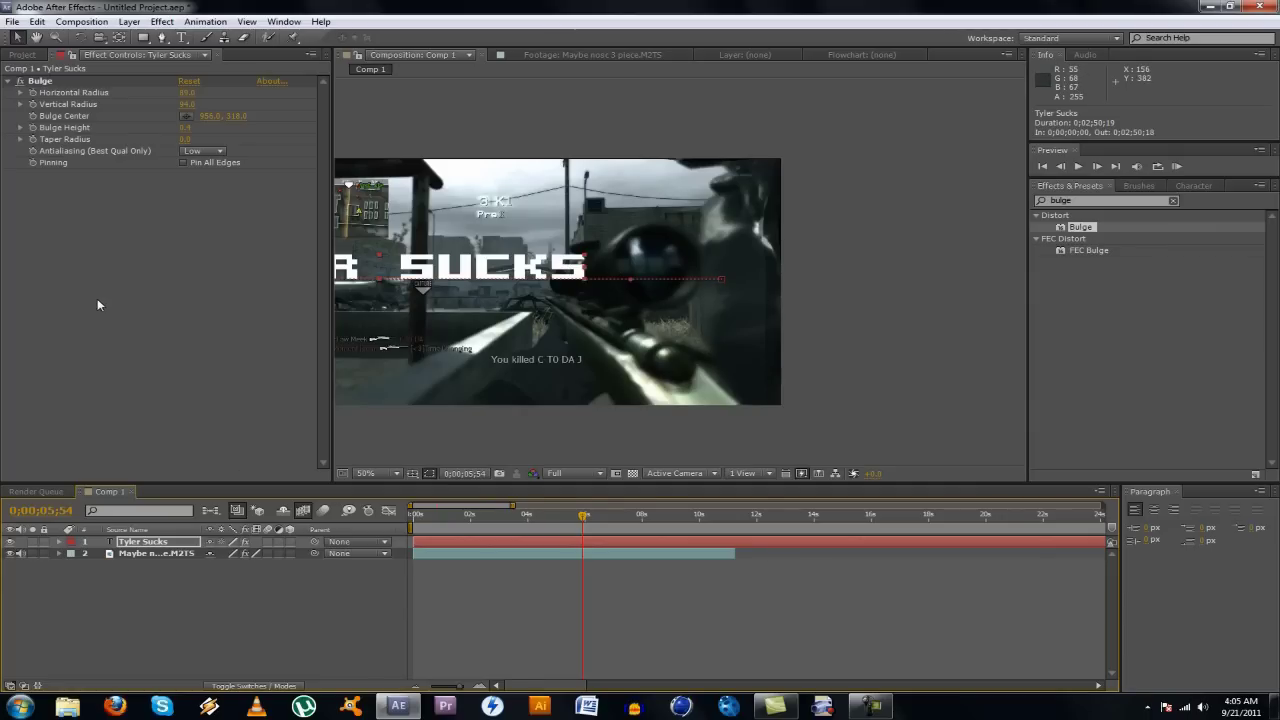
Pre-compose the text layer with its default name, moving all attributes into the new composition
right_click(167, 543)
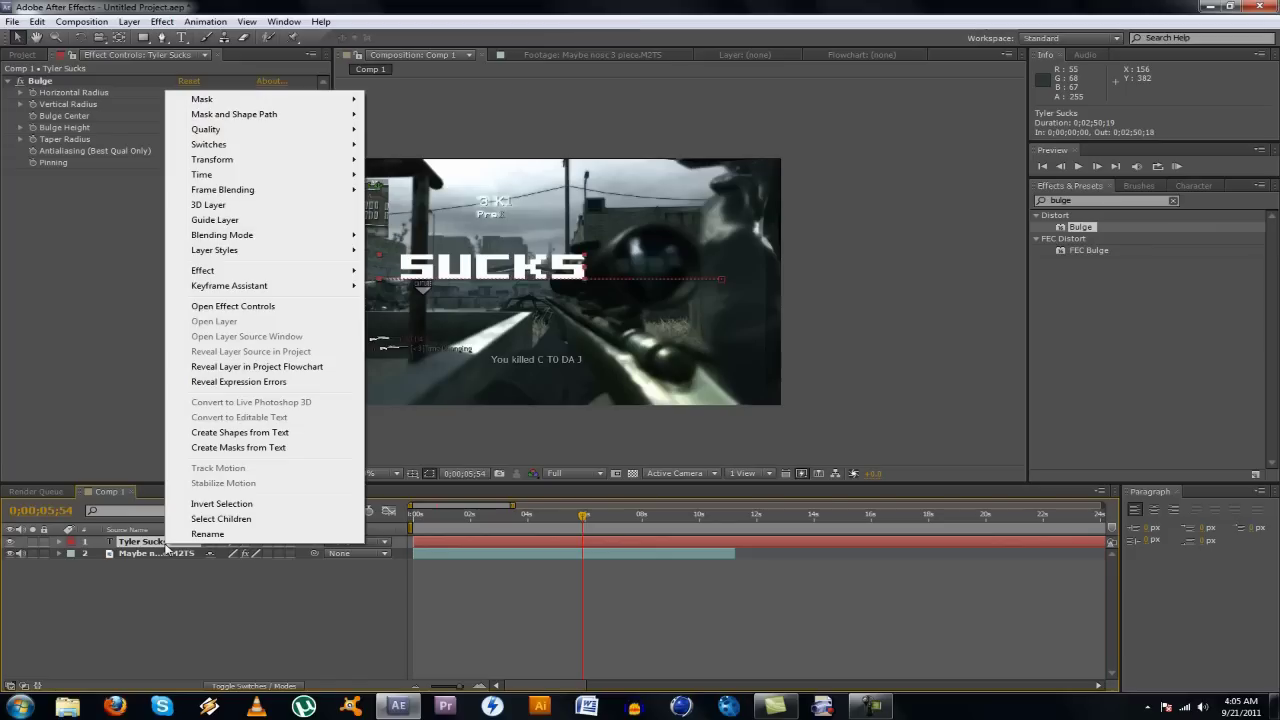
click(132, 21)
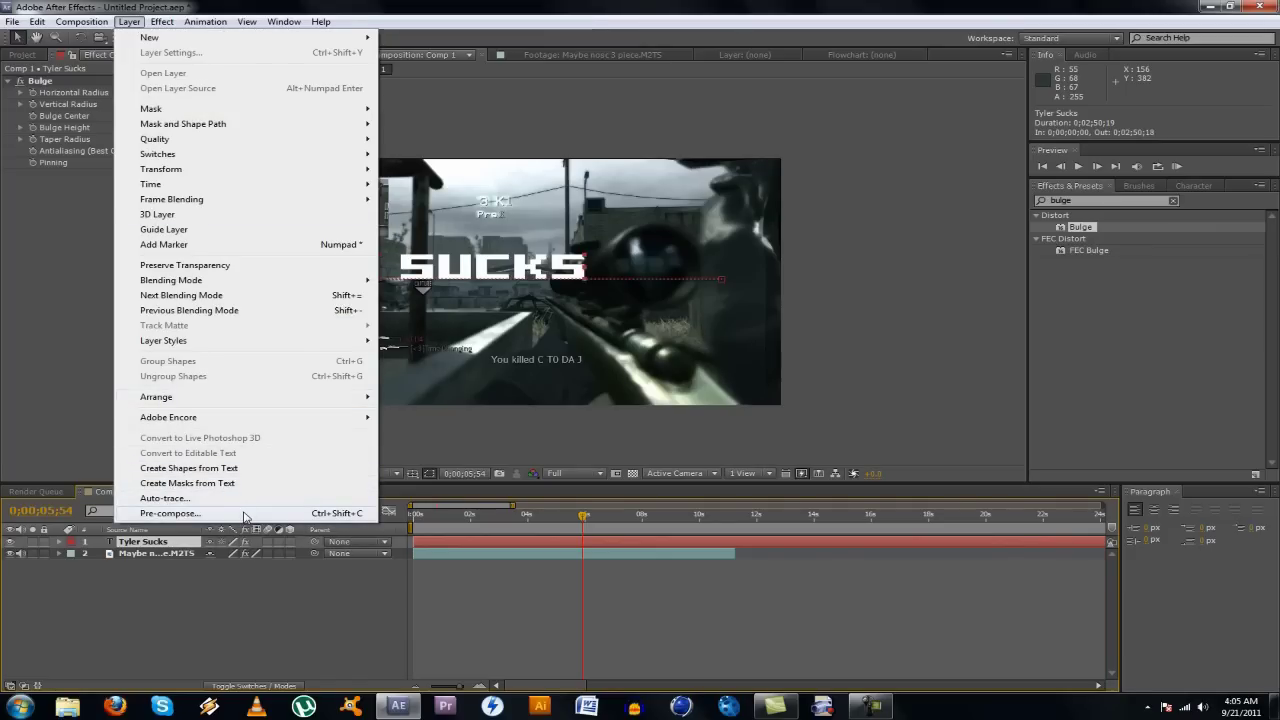
click(170, 513)
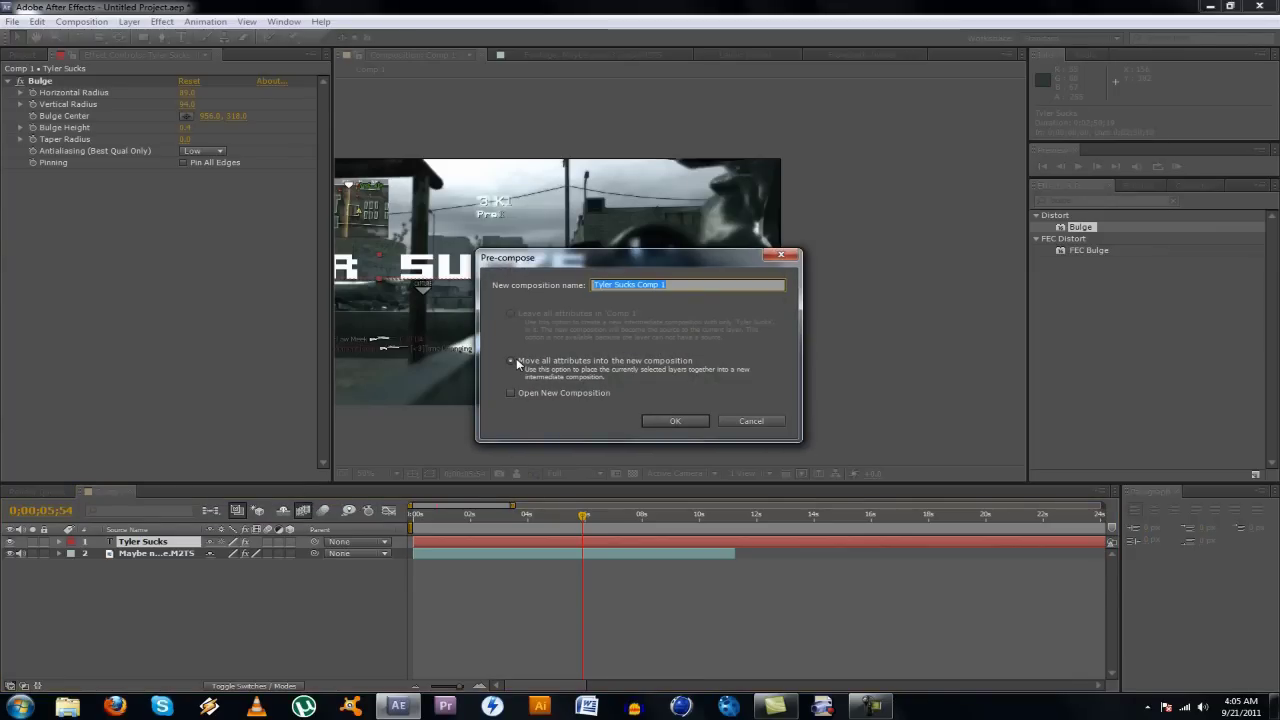
click(675, 421)
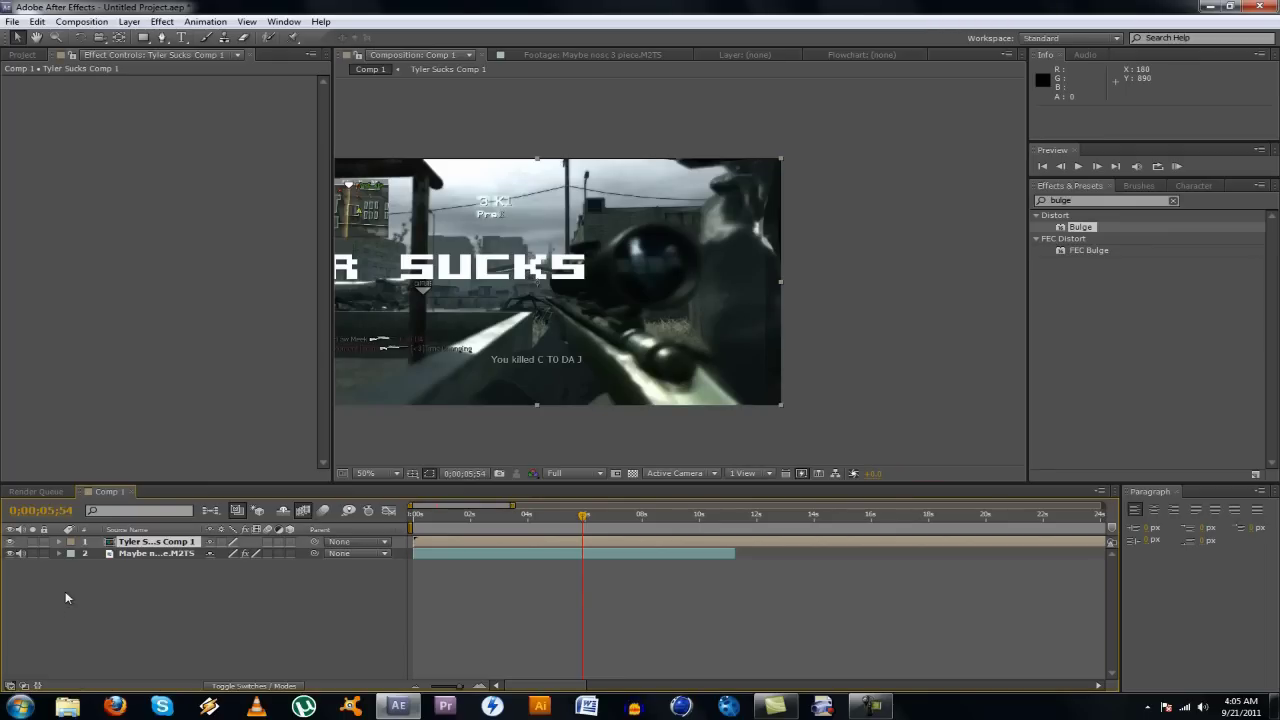
Draw an elliptical mask on the pre-composed text layer and centre it over the rifle scope
click(146, 40)
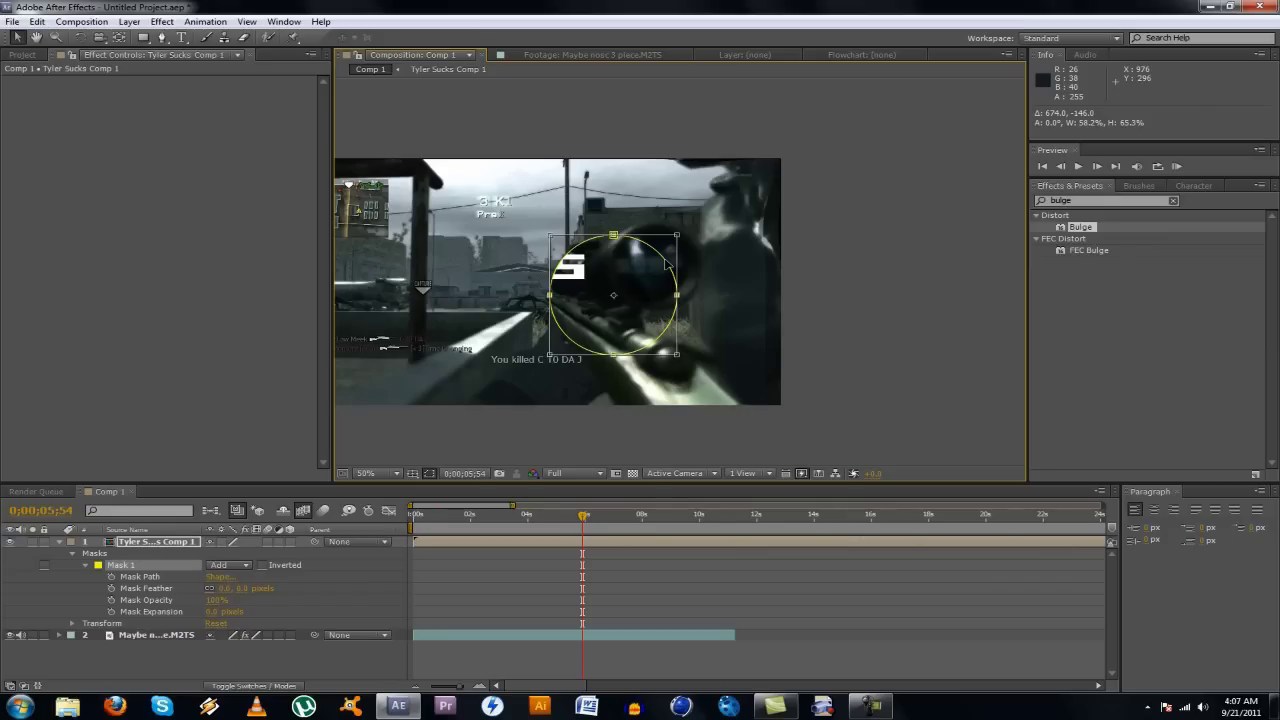
drag(674, 256, 699, 248)
key(period)
key(period)
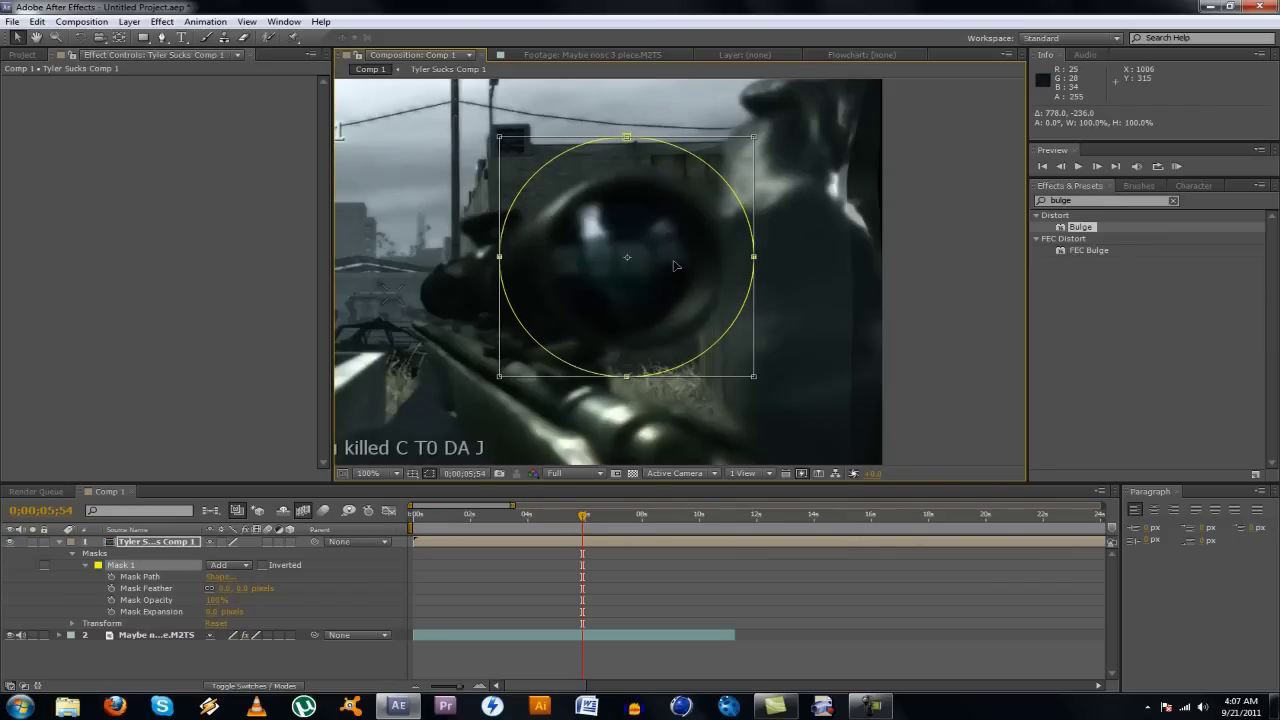
Scale and reposition the elliptical mask so that it tightly fits the dark lens of the scope
key(comma)
drag(706, 180, 704, 216)
drag(752, 412, 671, 323)
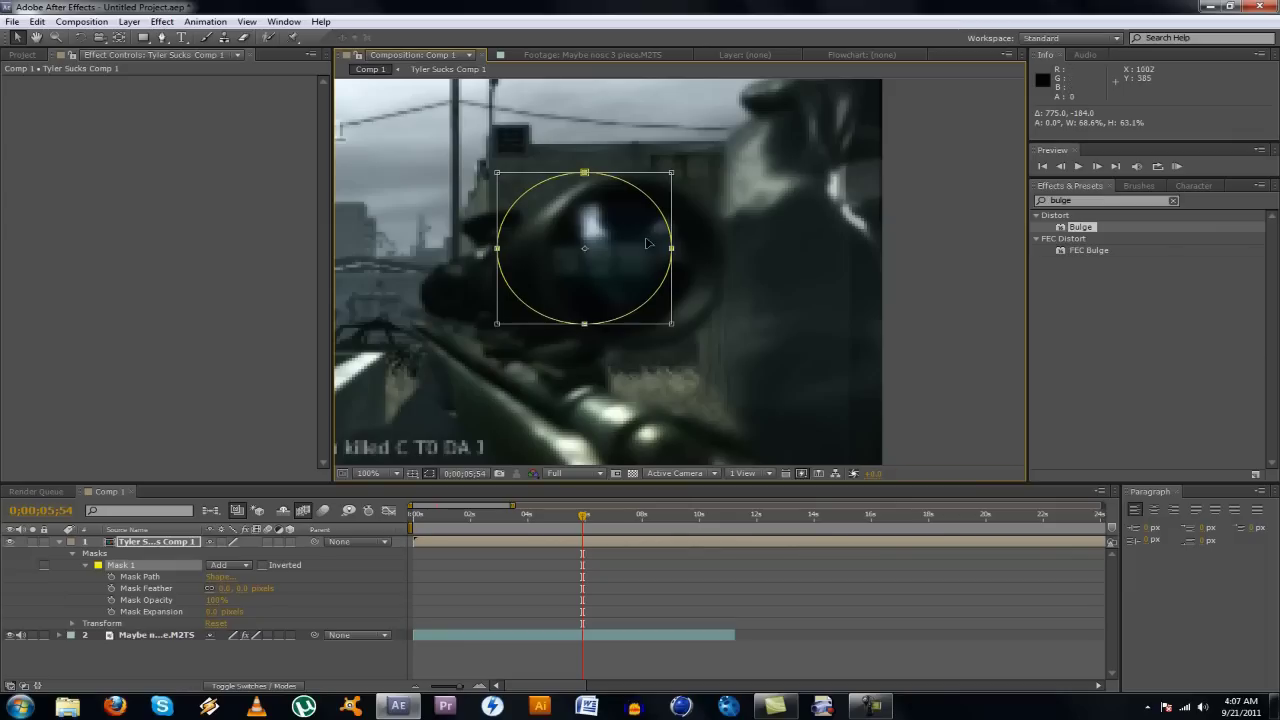
drag(648, 200, 710, 214)
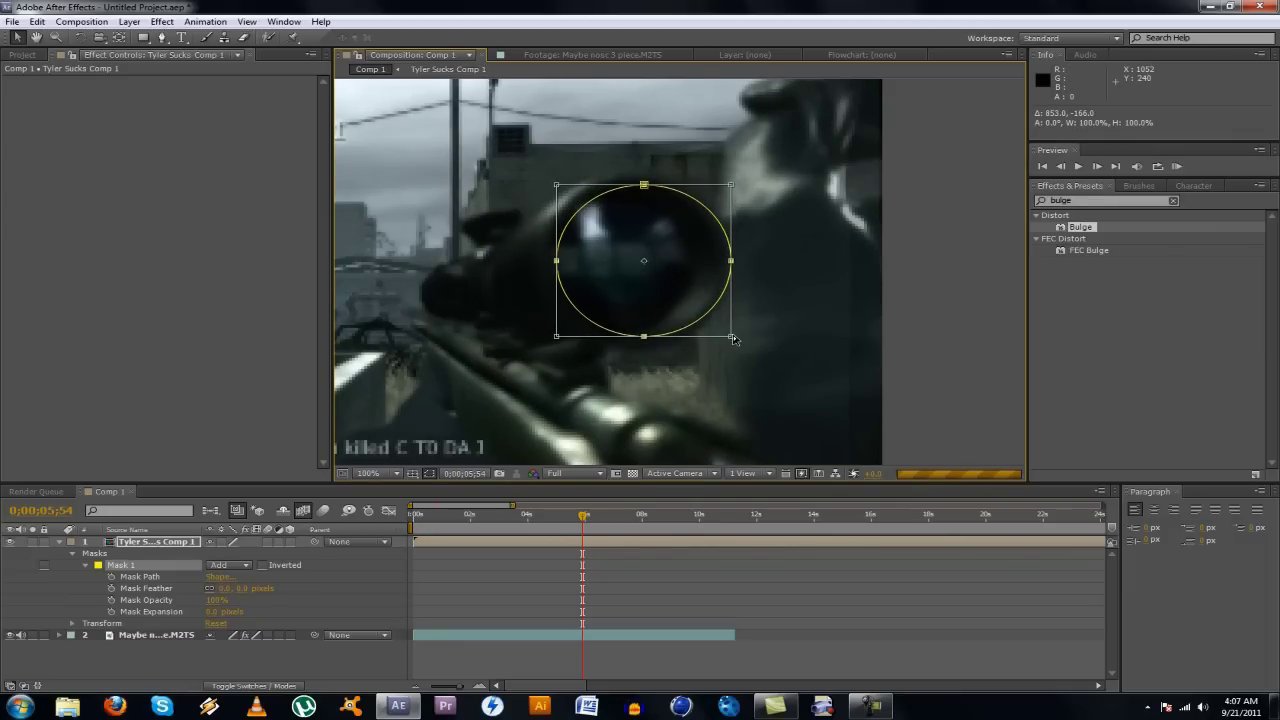
drag(716, 333, 699, 336)
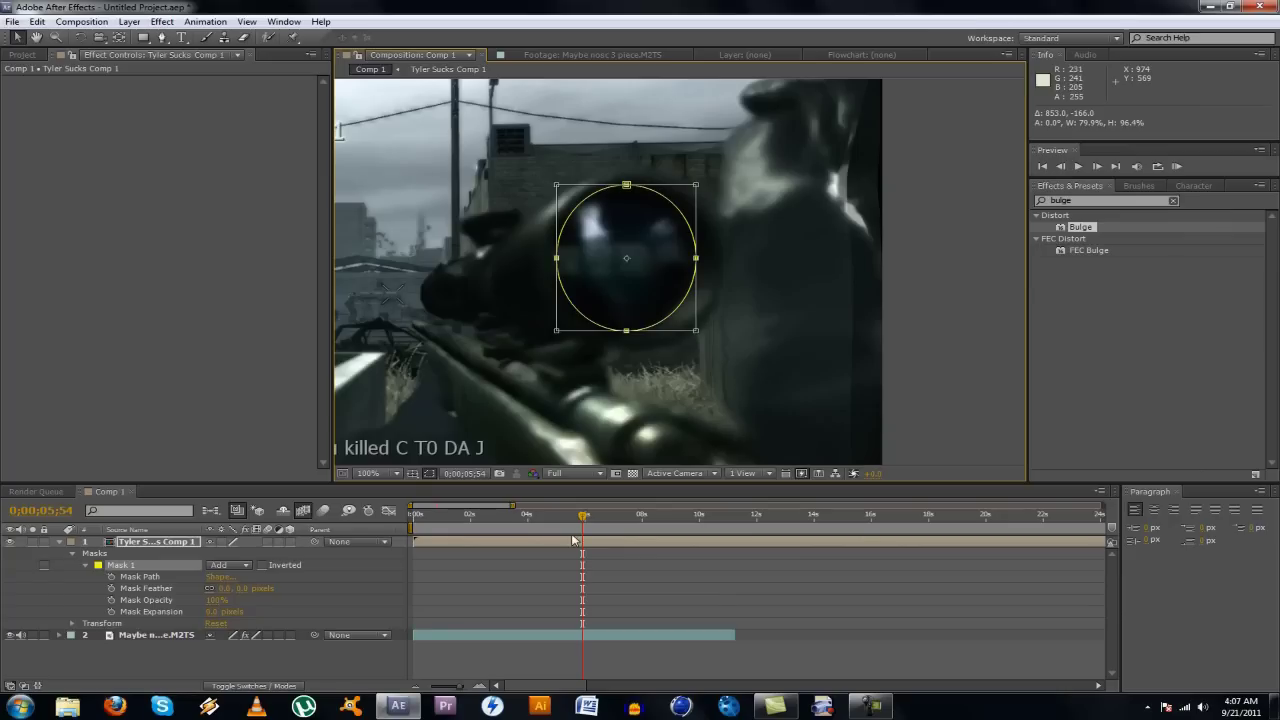
Reselect Mask 1 on the pre-composed text layer and nudge its path slightly to line up with the scope lens
click(166, 635)
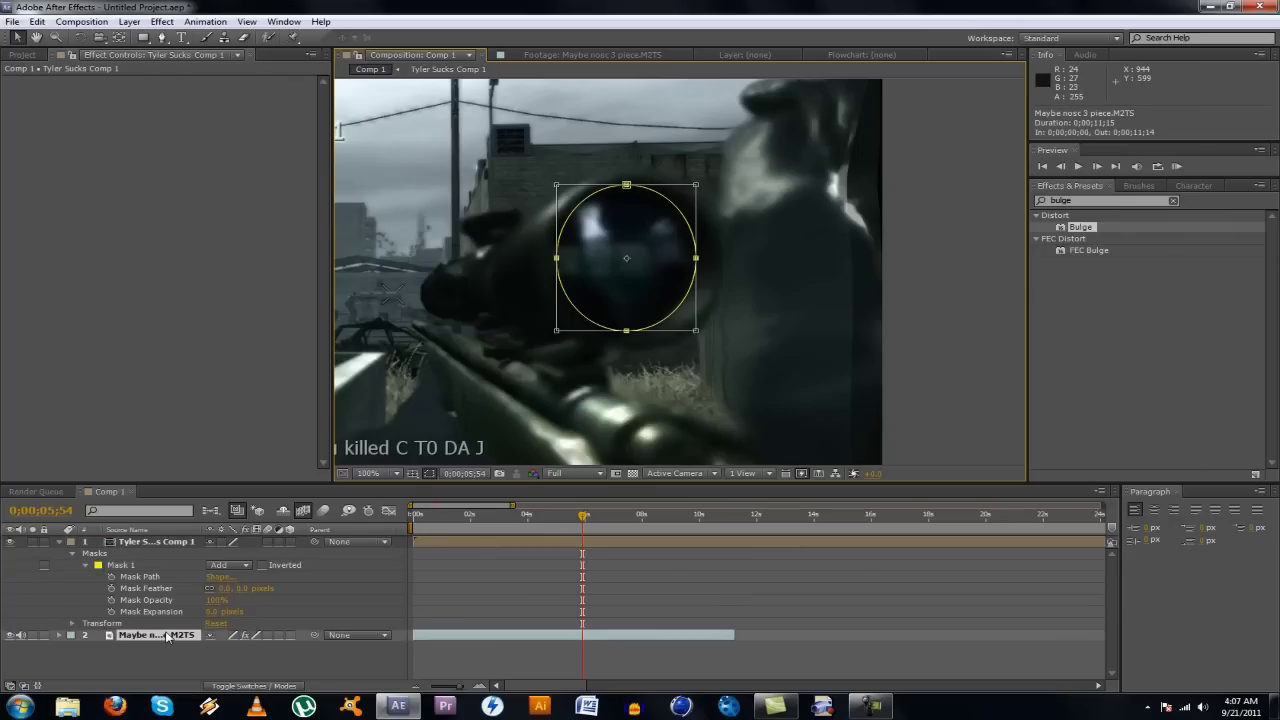
click(116, 566)
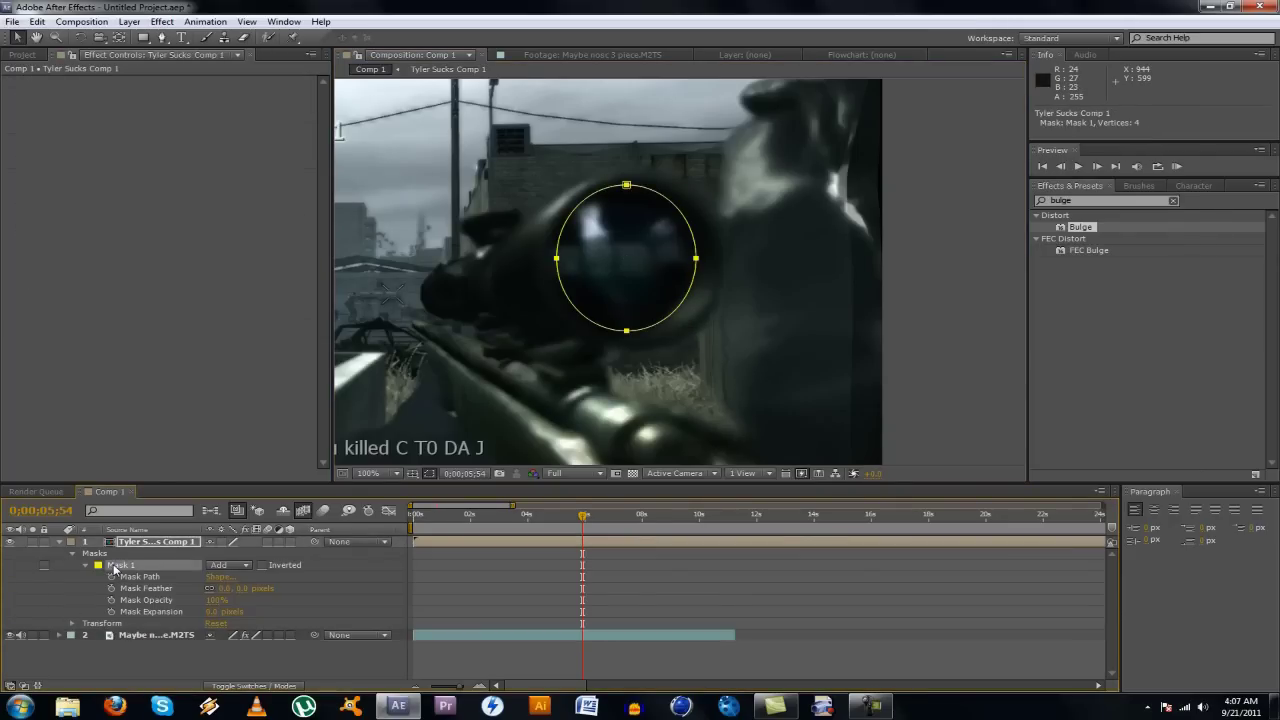
click(628, 187)
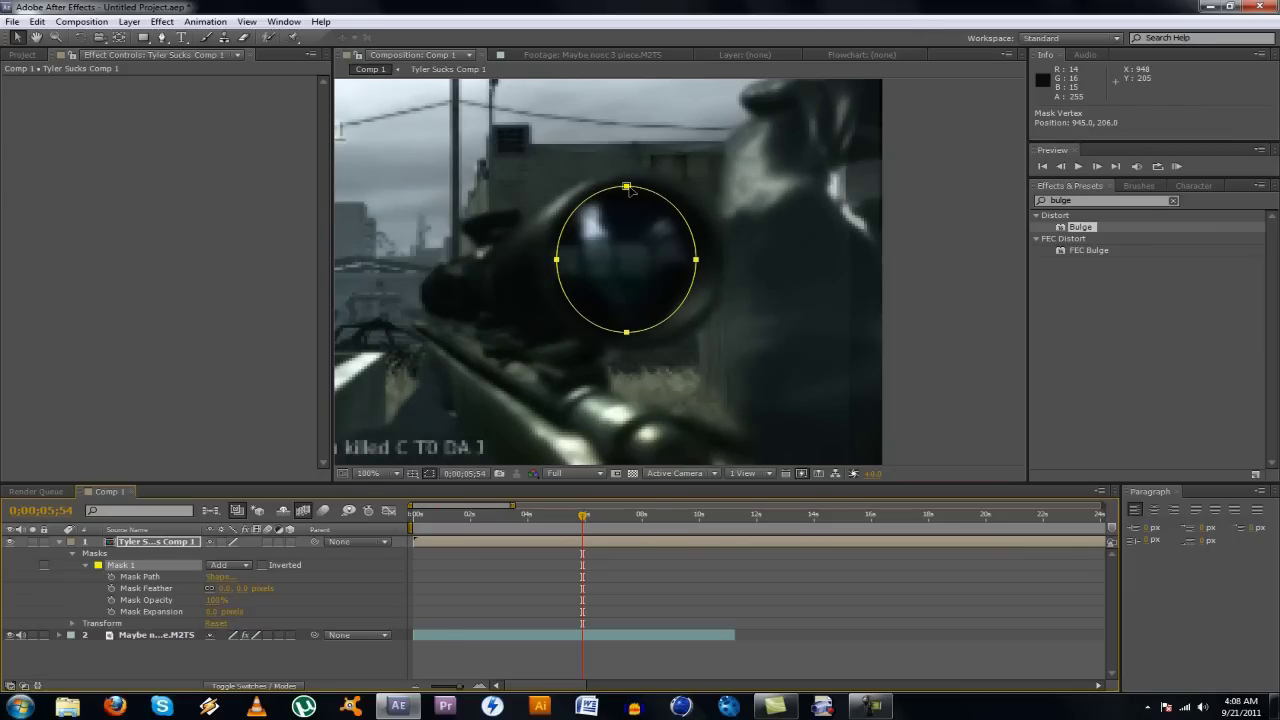
drag(628, 187, 627, 187)
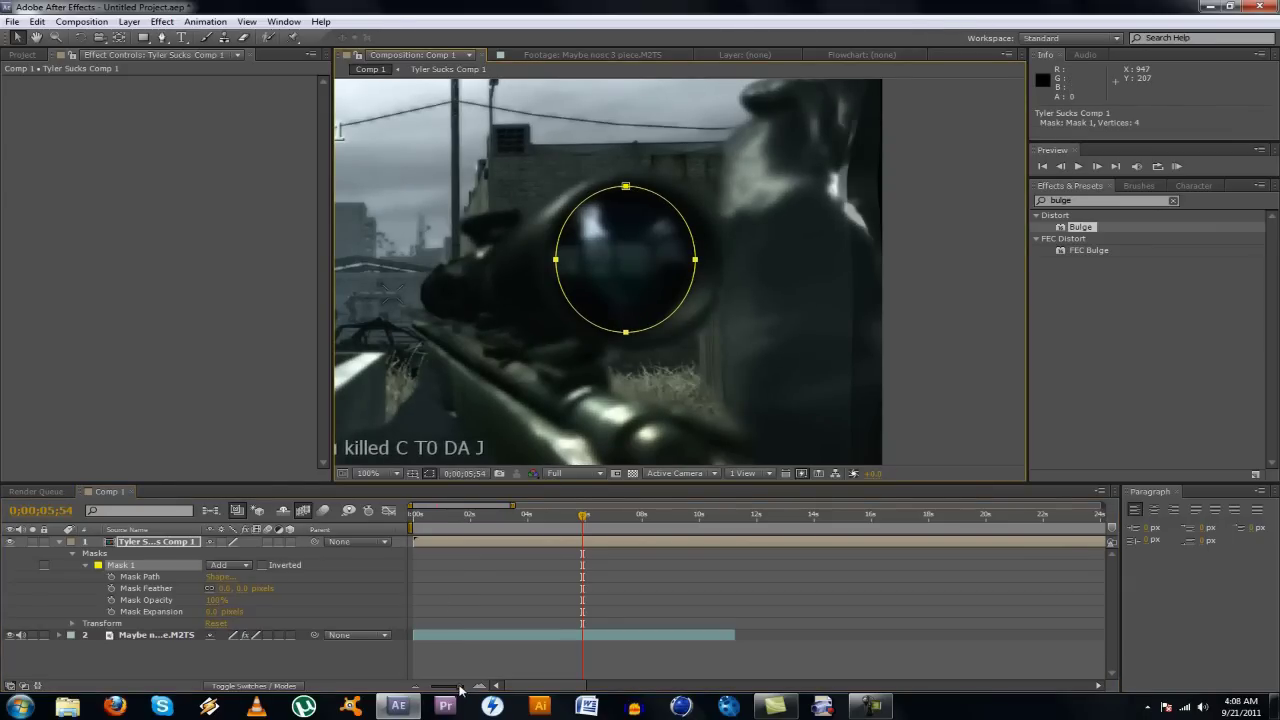
Set the composition's preview resolution to Quarter and collapse the text layer's Masks group
drag(460, 690, 443, 689)
click(596, 474)
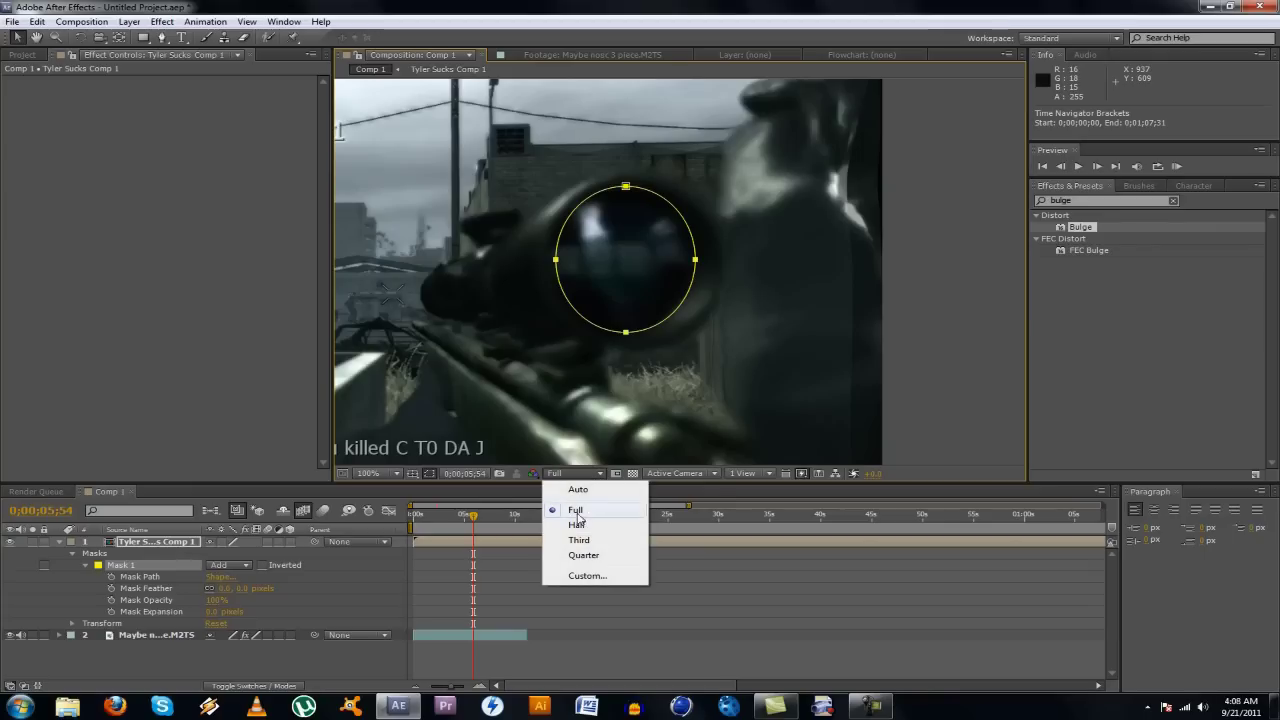
click(584, 554)
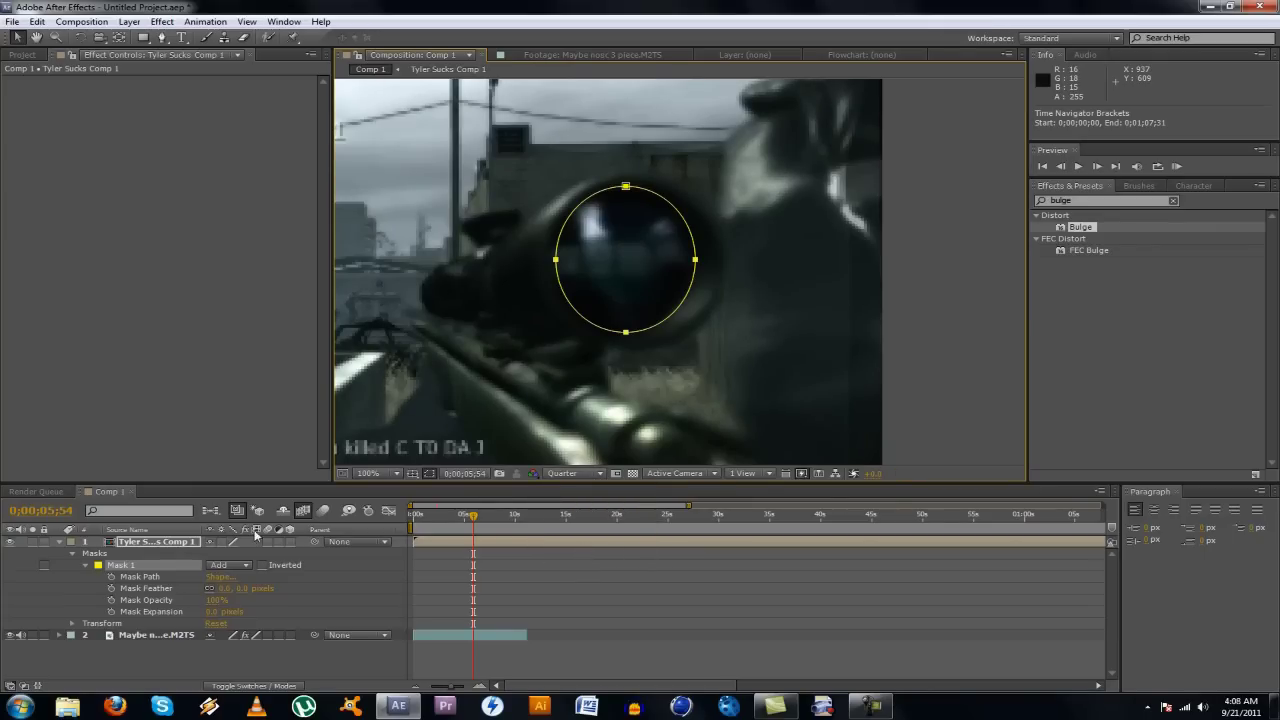
click(75, 556)
Scrub through the slow-motion section and stop at 0;00;04;11 to examine how the masked text passes through the scope
click(466, 516)
mouse_move(463, 518)
mouse_down()
mouse_move(440, 520)
mouse_move(465, 520)
mouse_up()
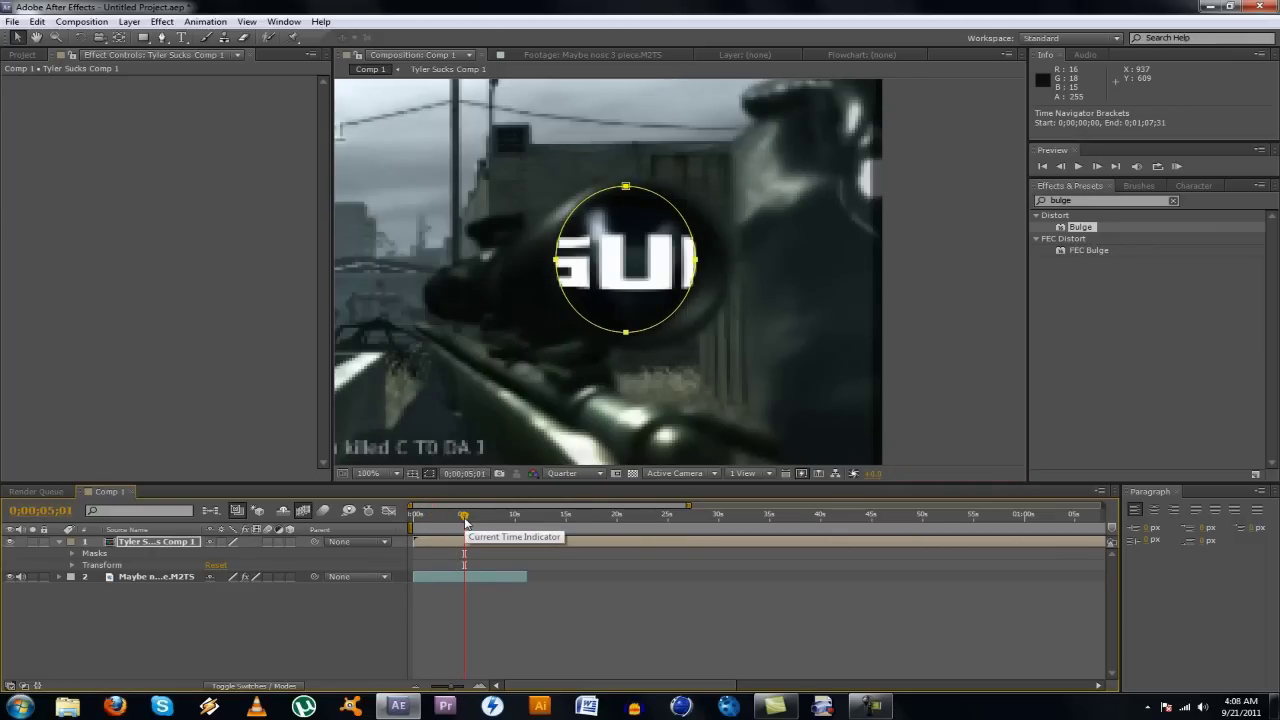
click(482, 520)
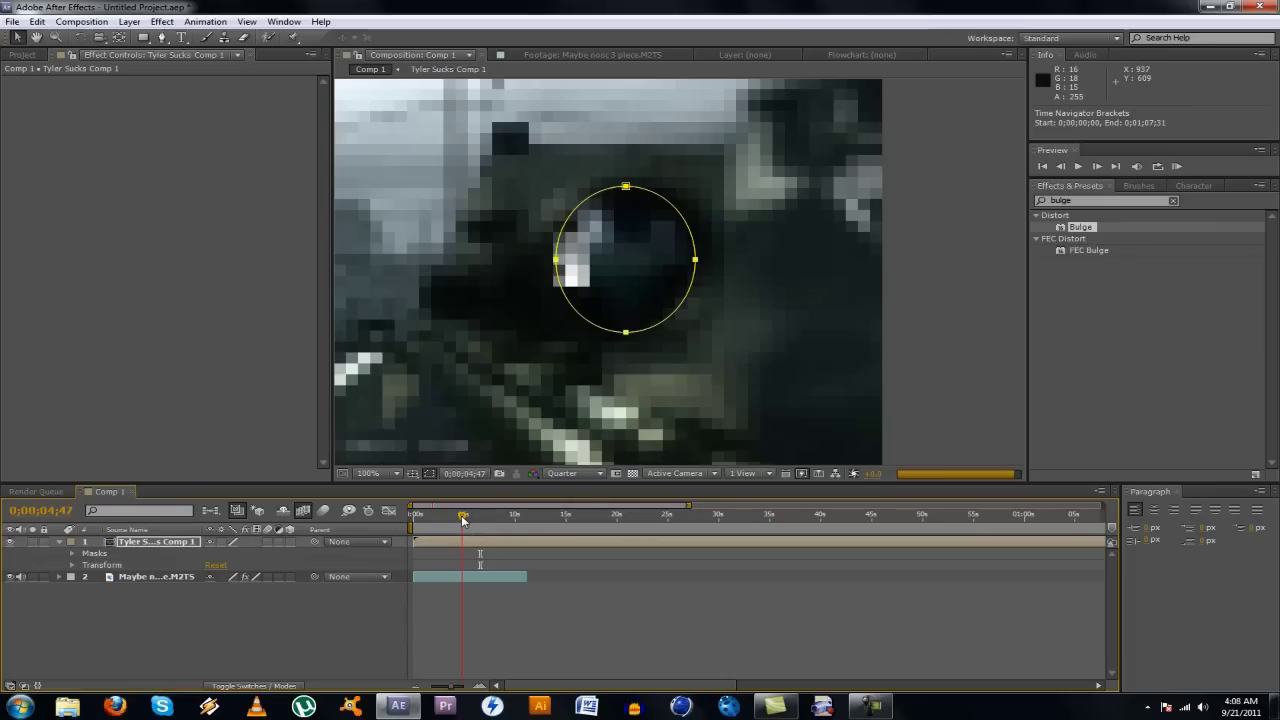
click(462, 518)
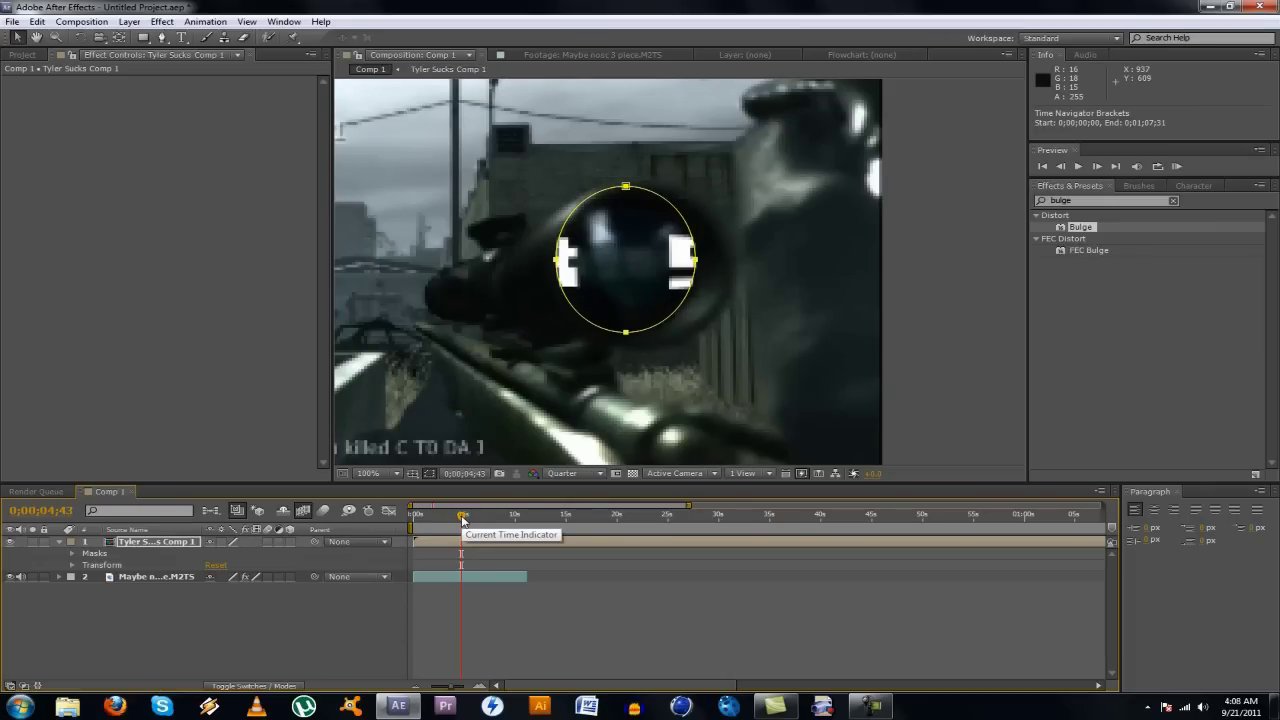
drag(462, 518, 450, 520)
click(456, 518)
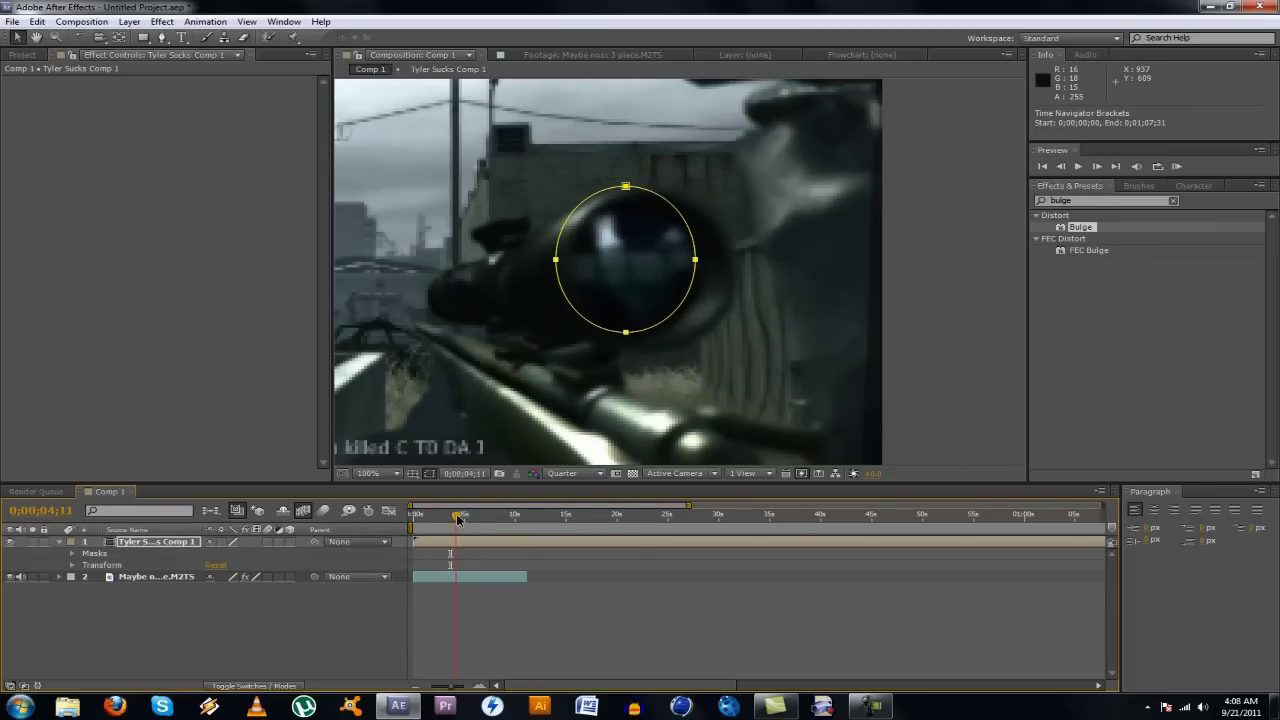
Lower the Opacity of the pre-composed text layer so that the lettering in the scope is slightly transparent
click(60, 543)
click(60, 542)
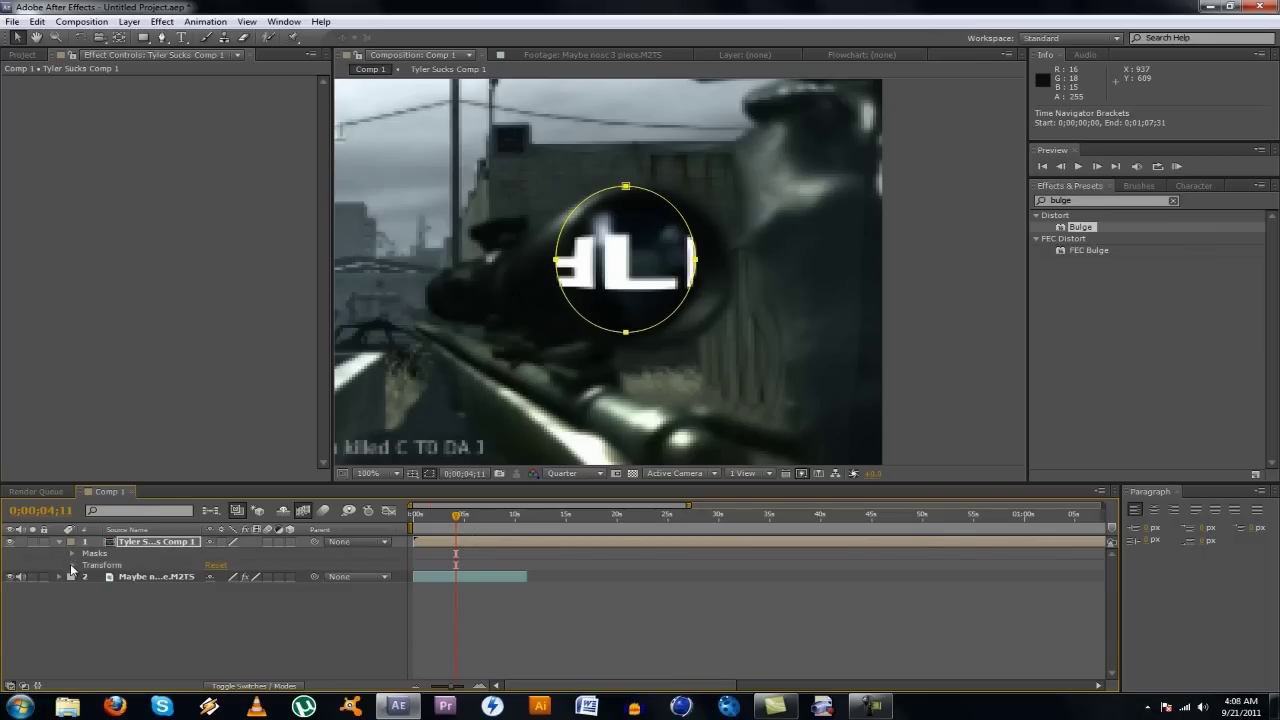
click(71, 566)
drag(212, 624, 188, 623)
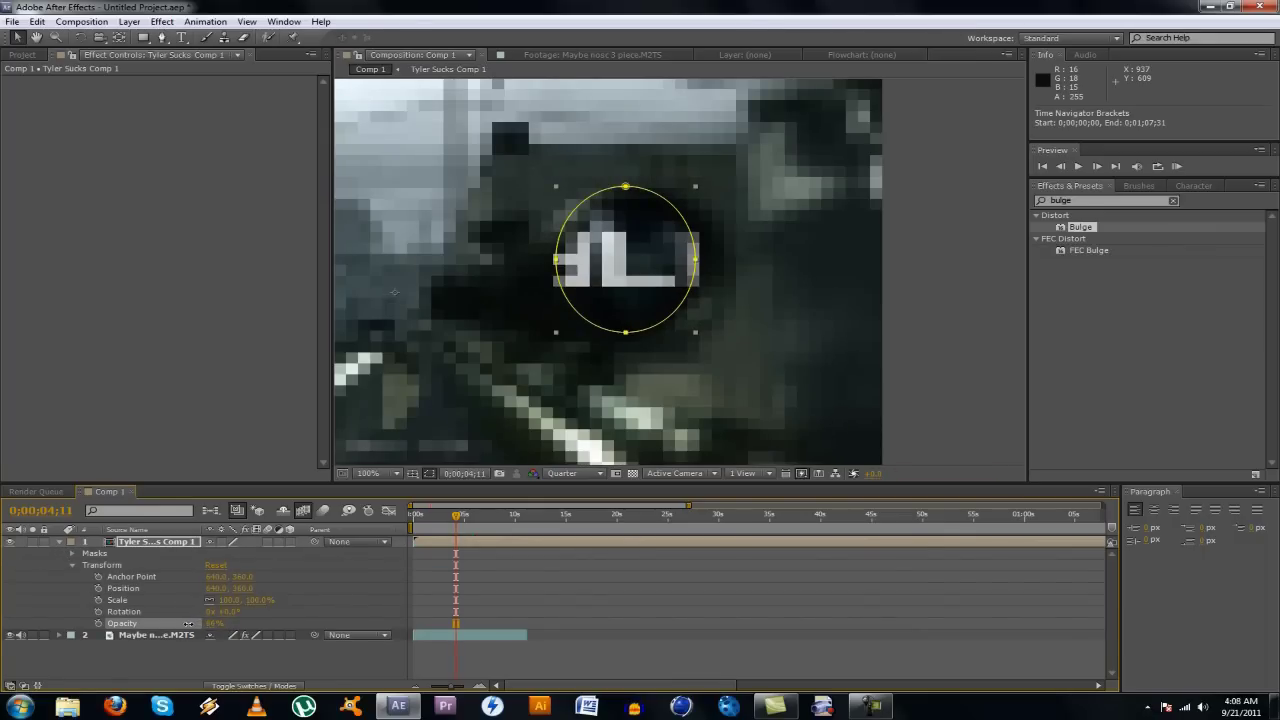
click(213, 623)
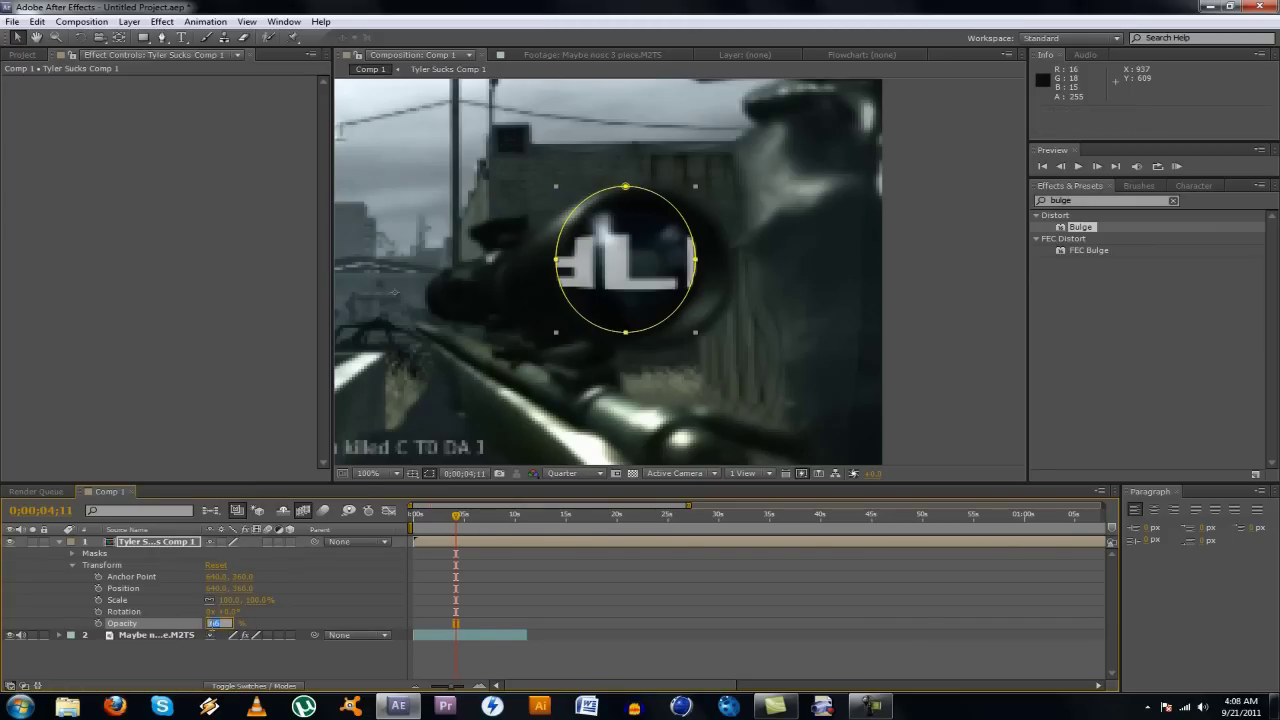
text(0)
key(Return)
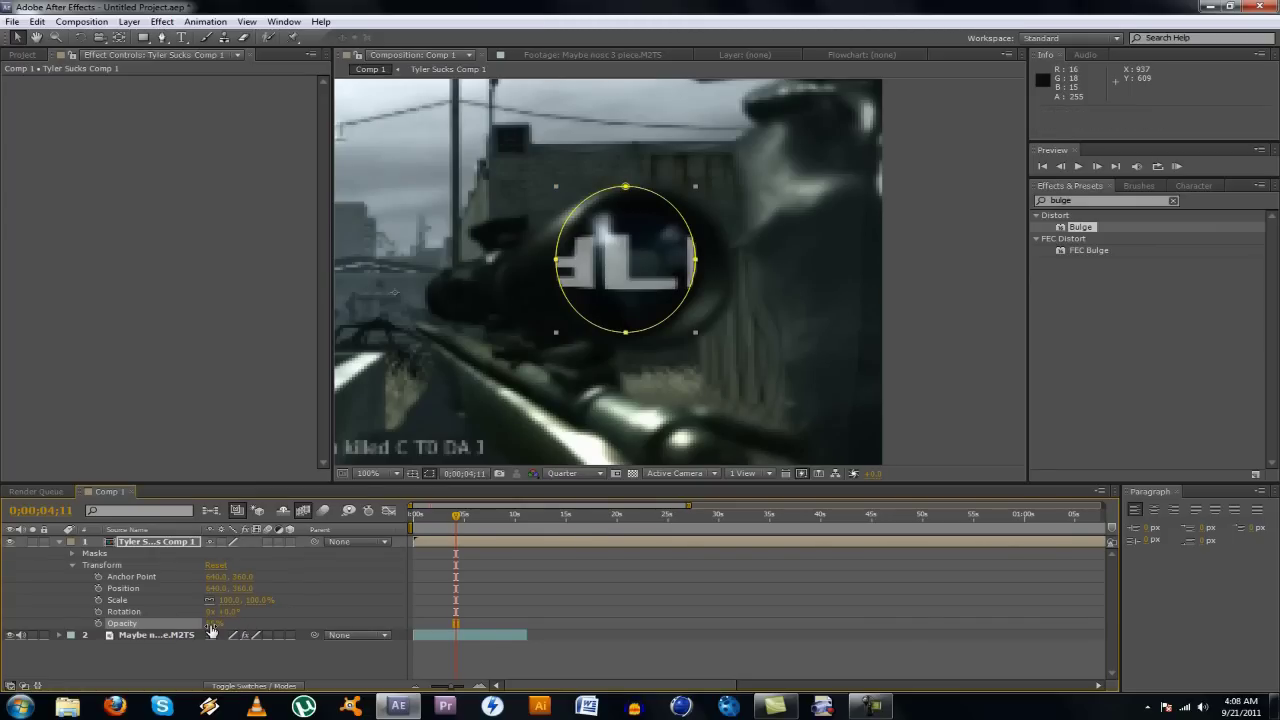
click(213, 623)
text(5)
key(Return)
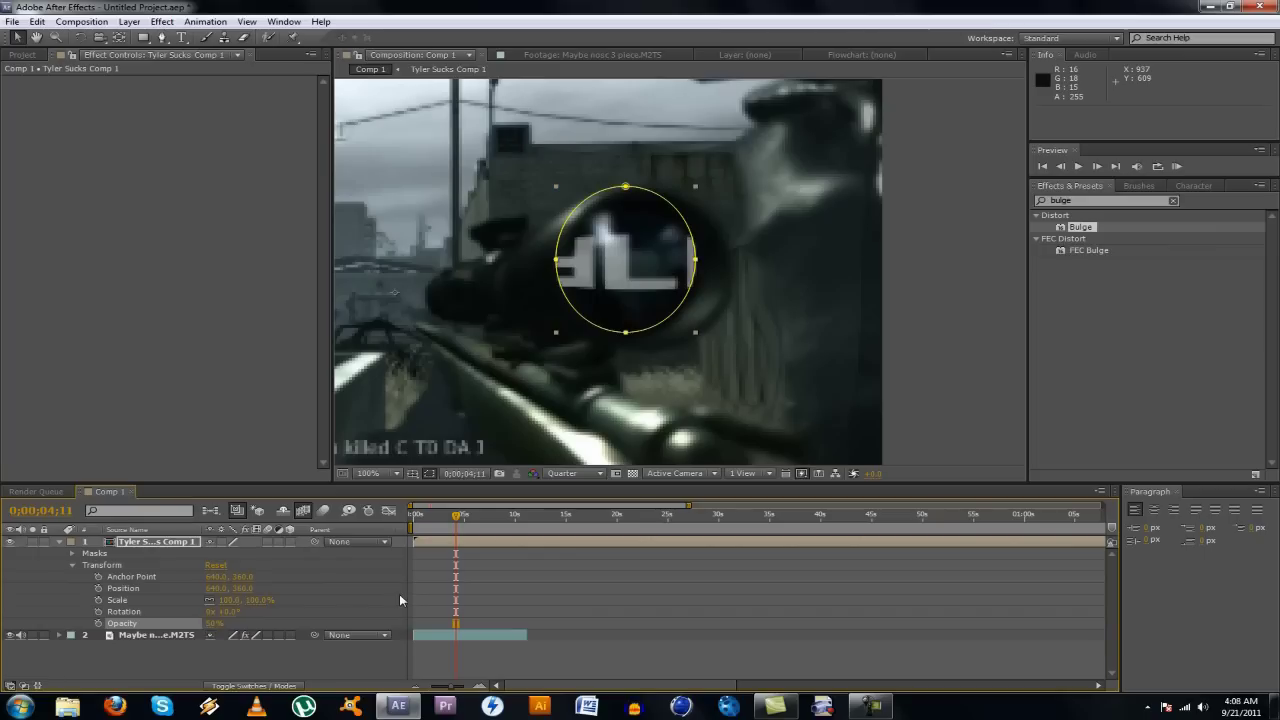
click(258, 600)
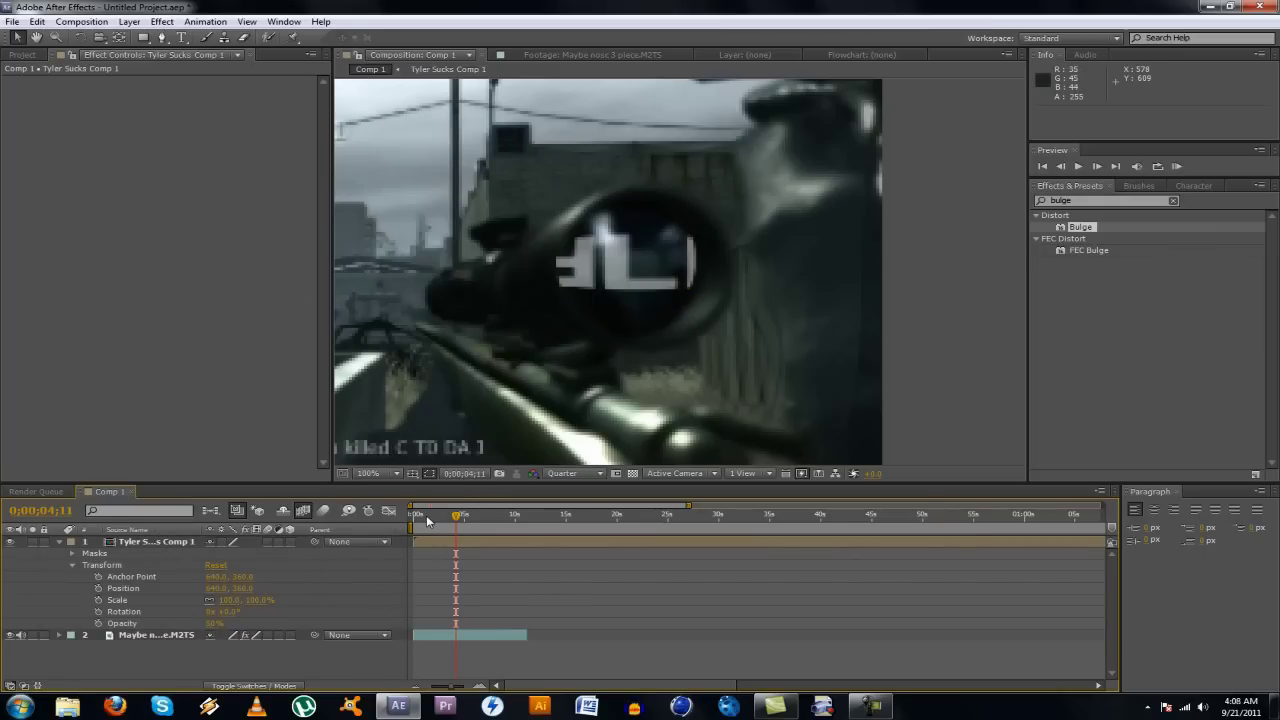
Move the current time to 0;00;03;22, before the text enters the scope
drag(434, 519, 447, 512)
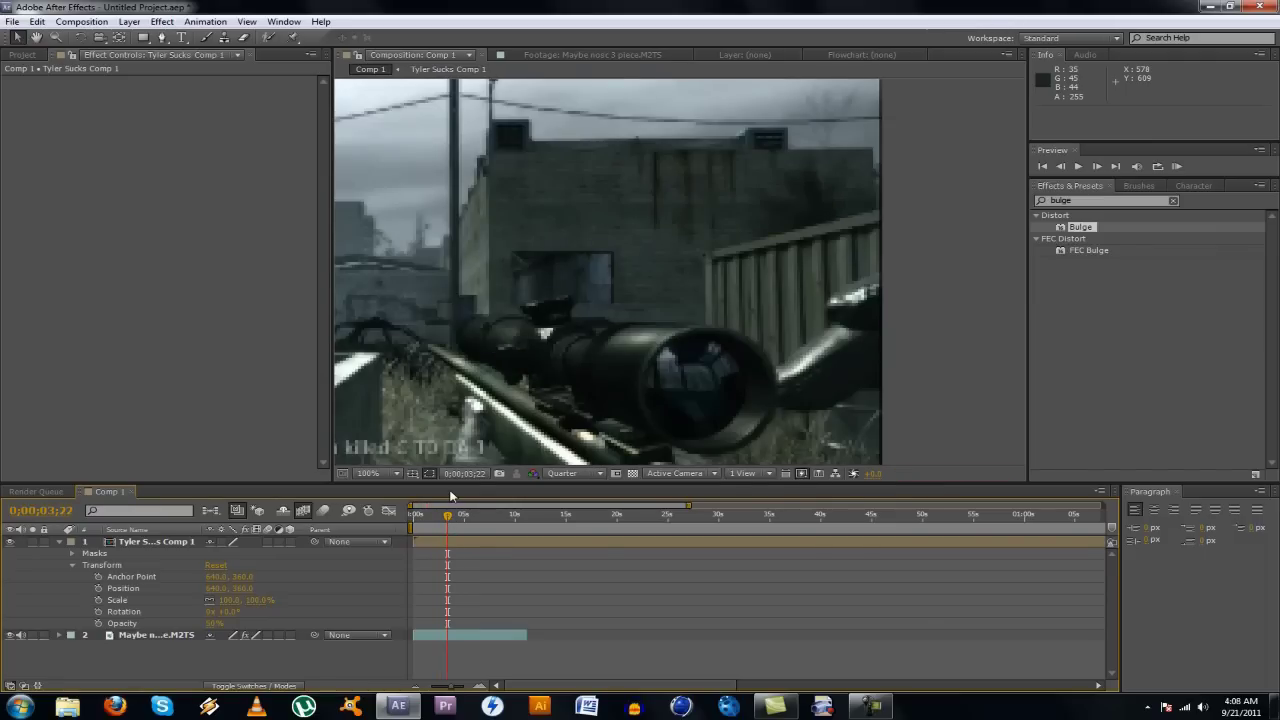
scroll(641, 257, down, 4)
scroll(641, 257, up, 2)
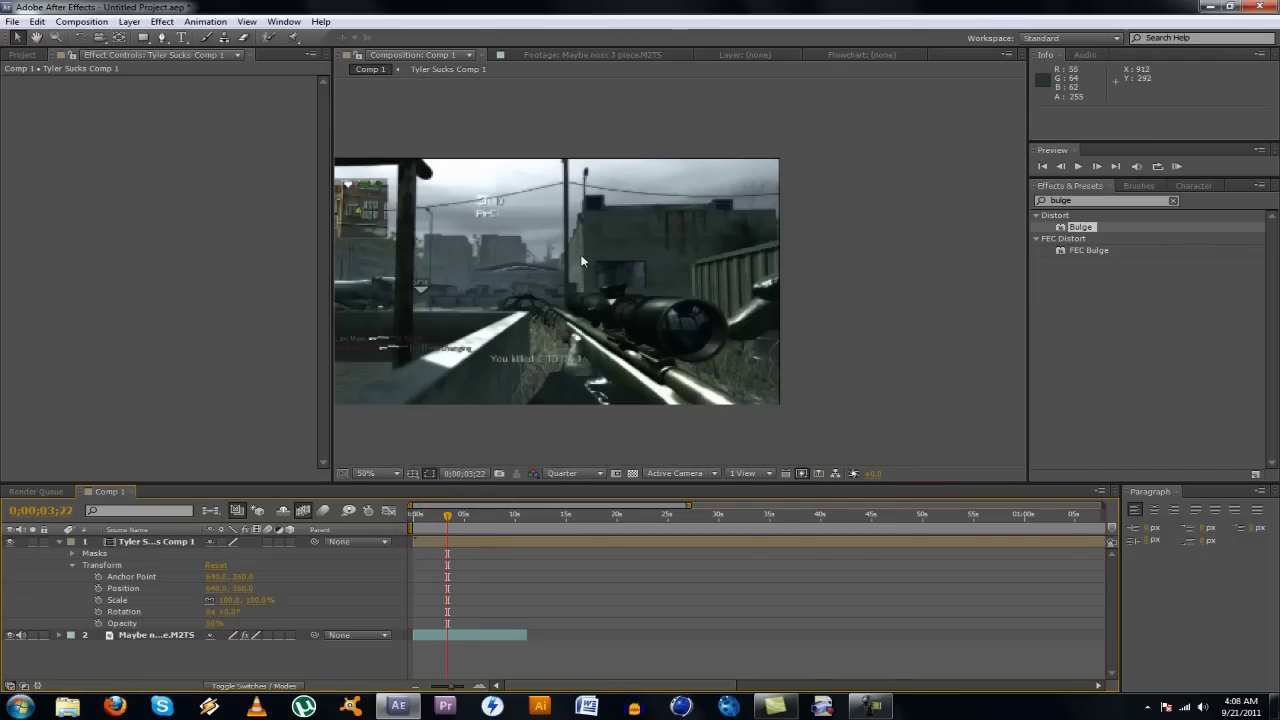
click(380, 473)
click(409, 225)
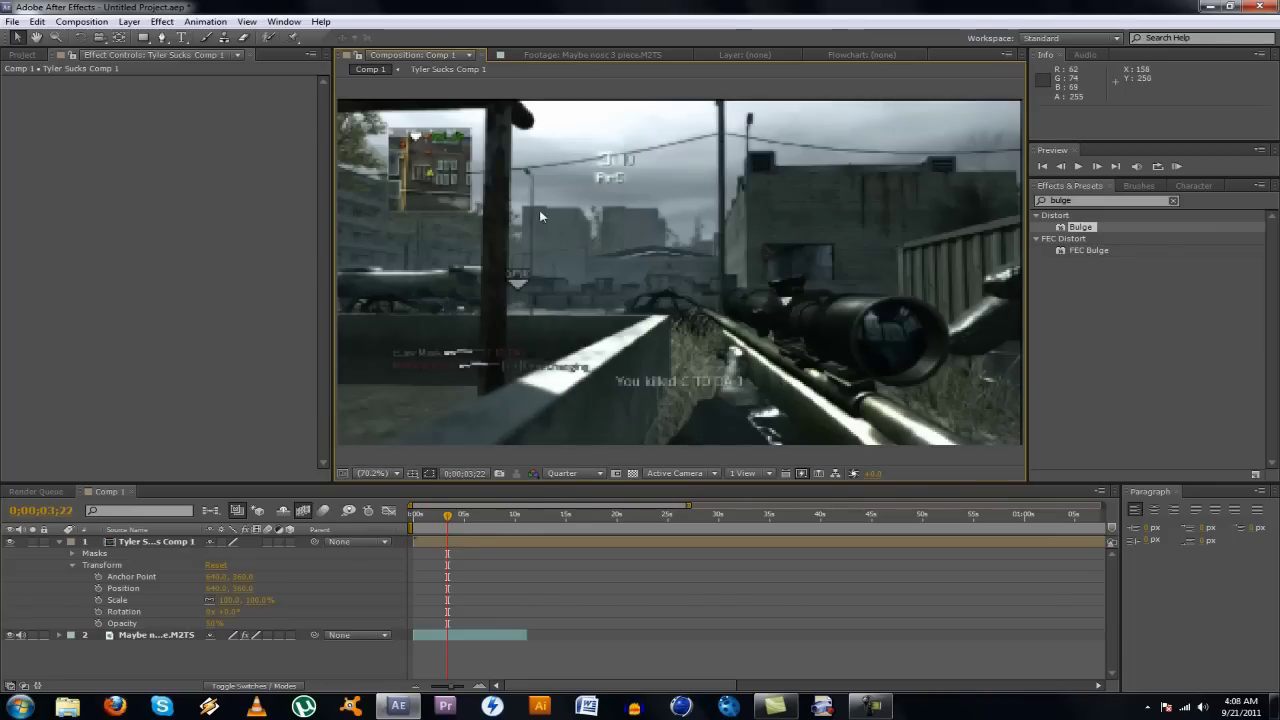
scroll(767, 197, down, 1)
Apply the Video Copilot Optical Flares effect to the gameplay footage layer
click(162, 21)
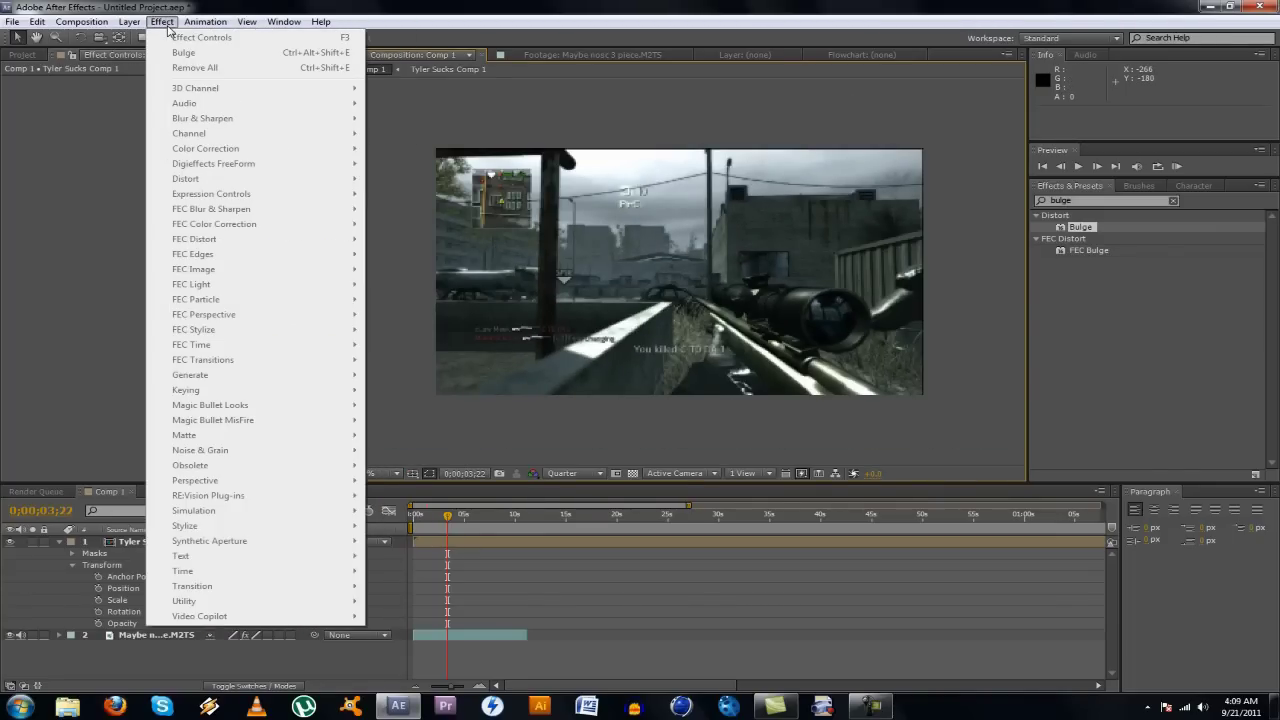
click(130, 654)
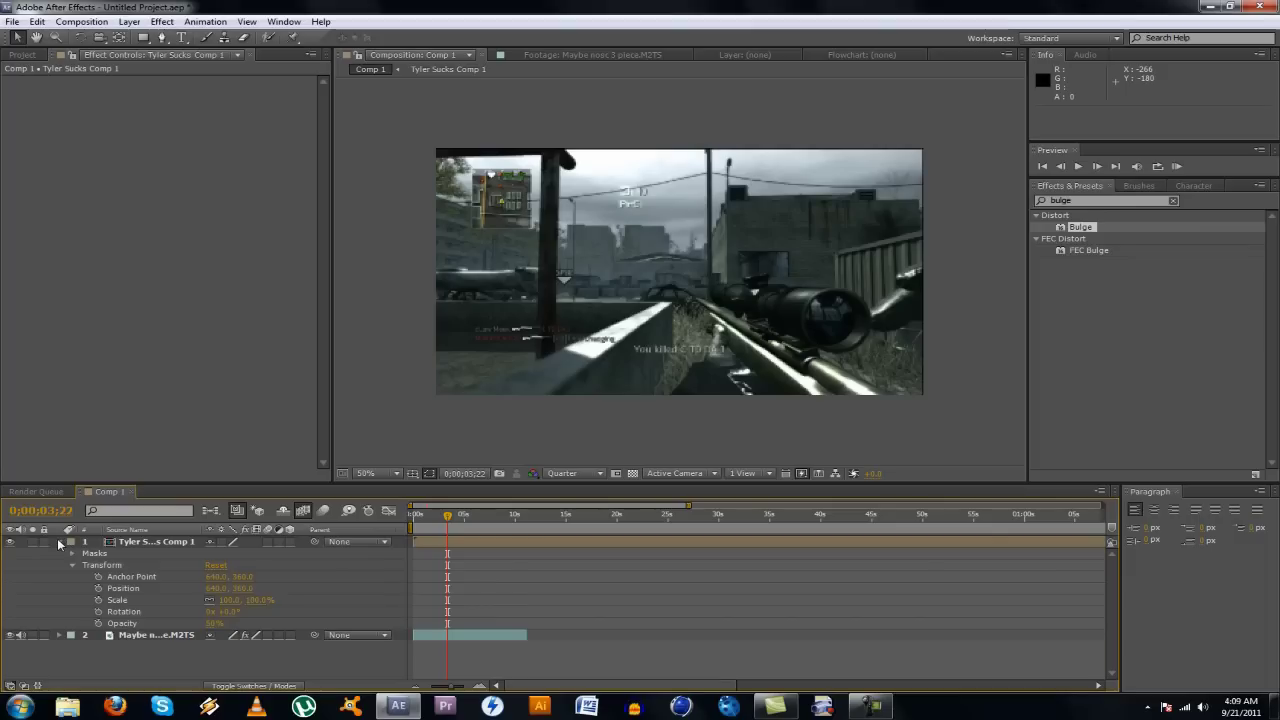
click(59, 541)
click(150, 553)
click(162, 21)
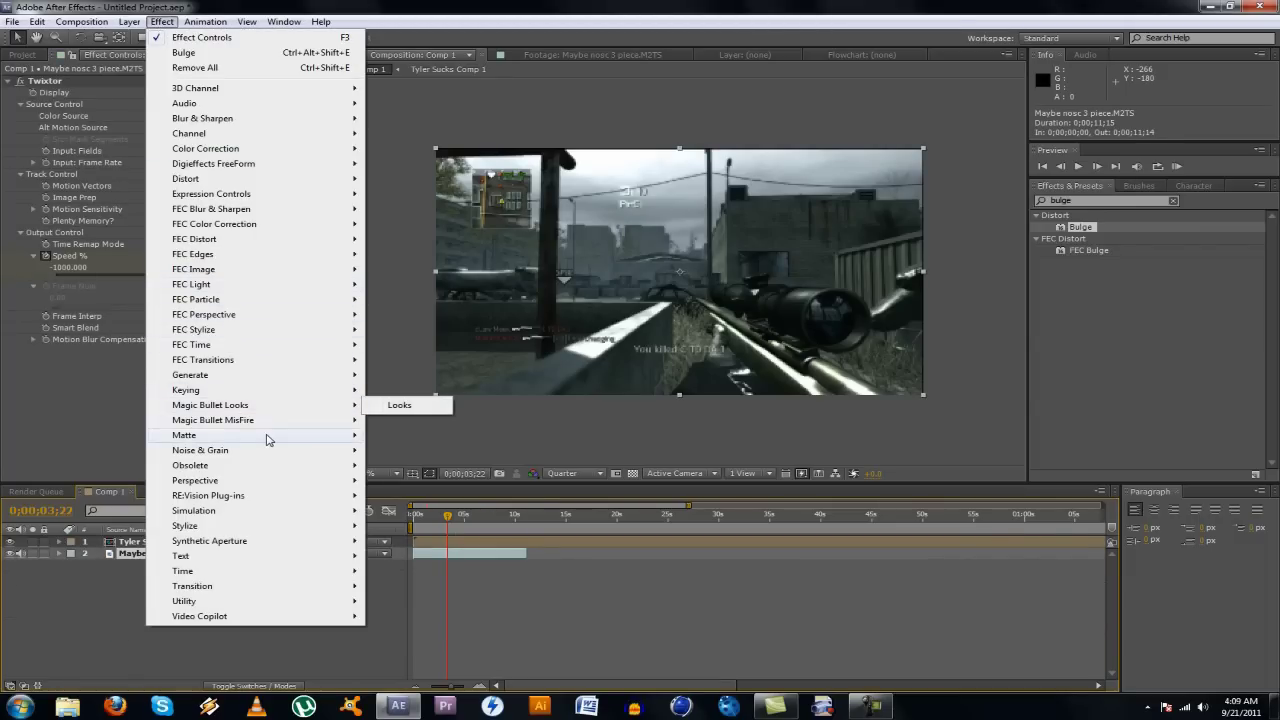
mouse_move(246, 614)
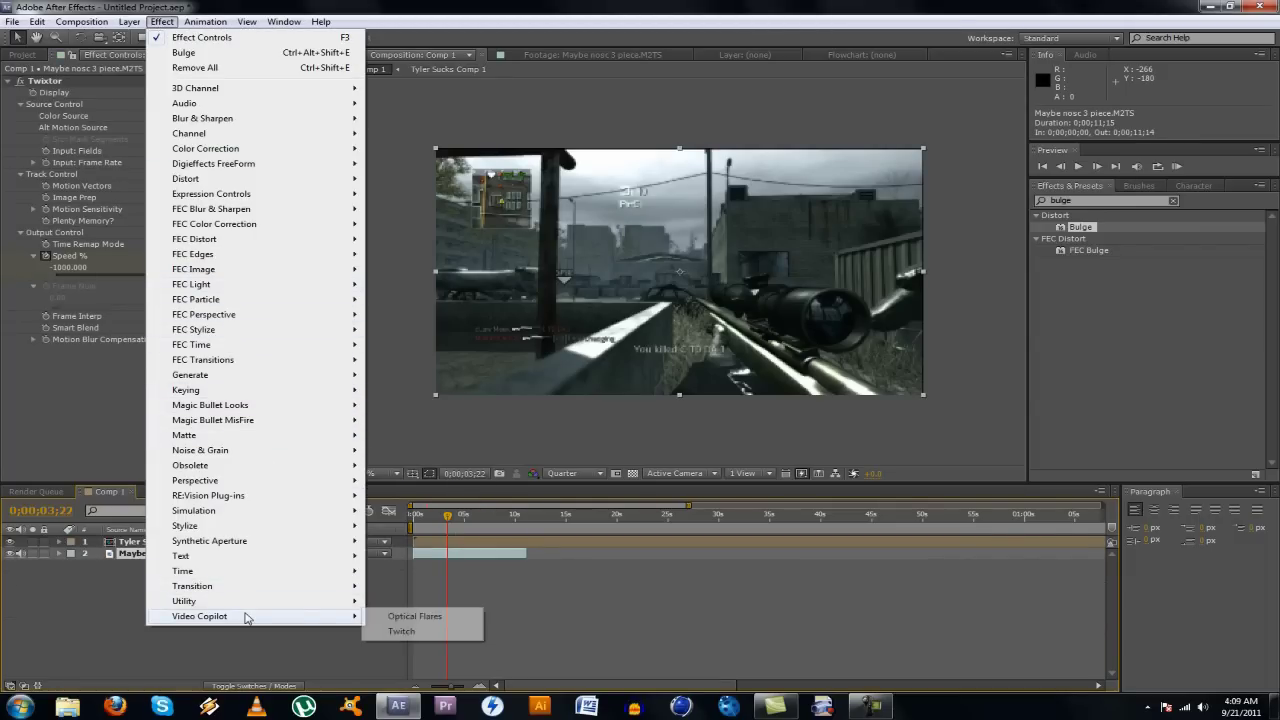
click(453, 614)
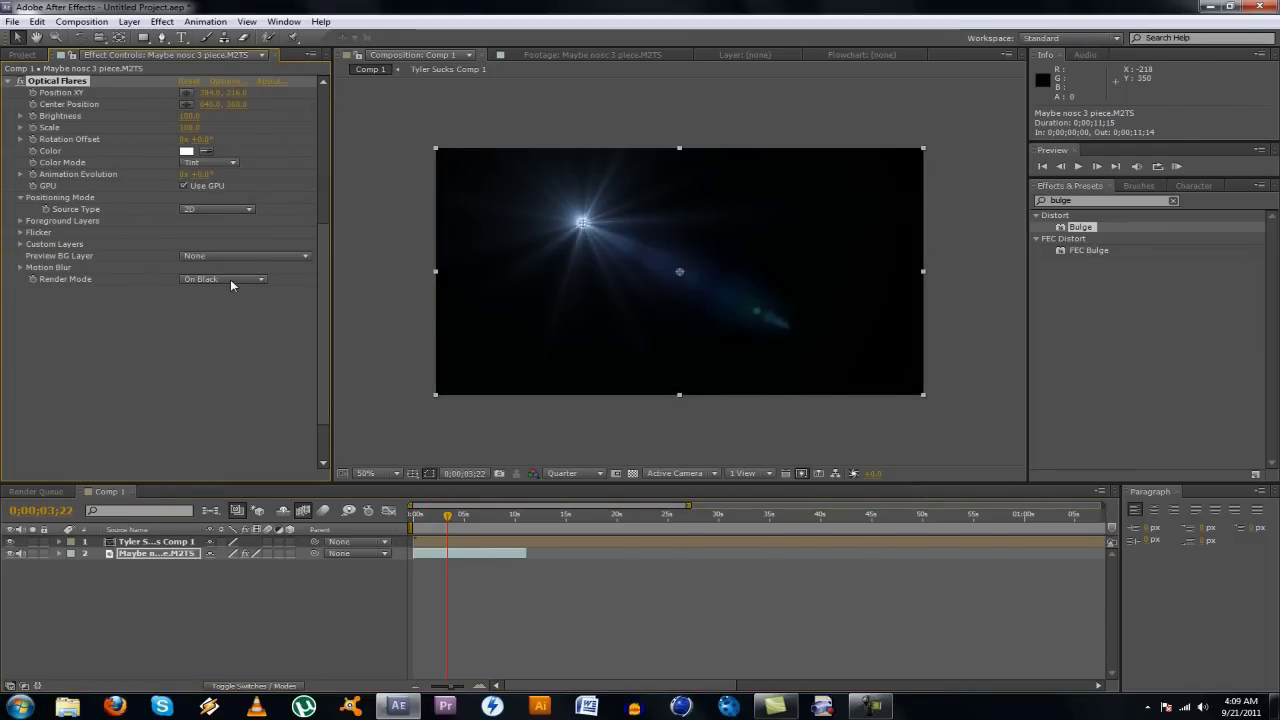
Set the optical flare to render over the original footage and load the 50mm Prime preset from the Motion Graphics collection
click(230, 279)
click(236, 328)
click(223, 82)
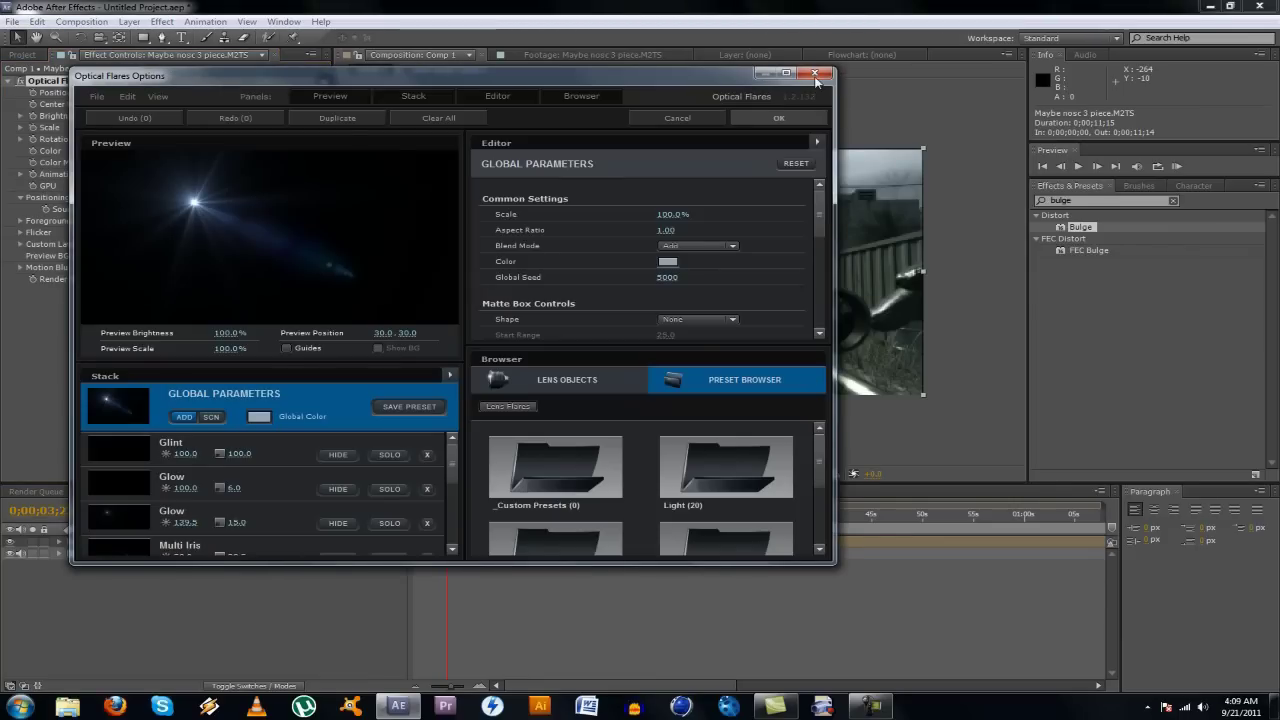
click(568, 522)
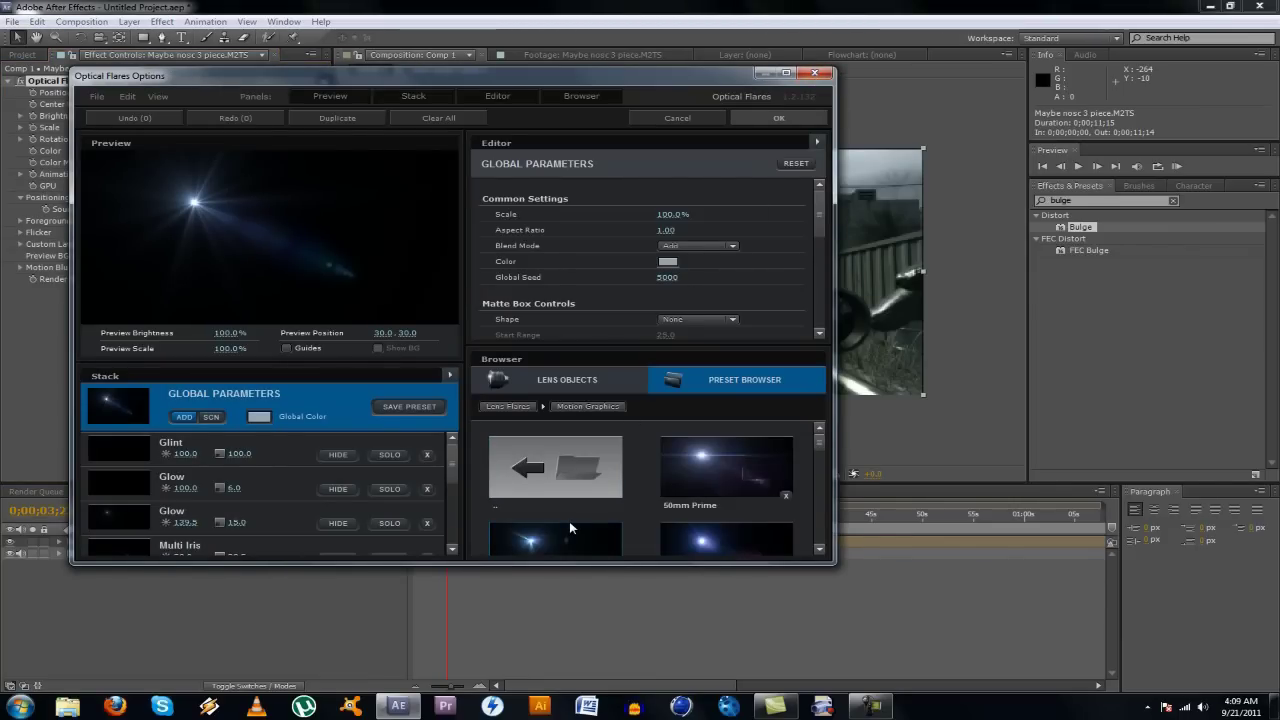
click(722, 454)
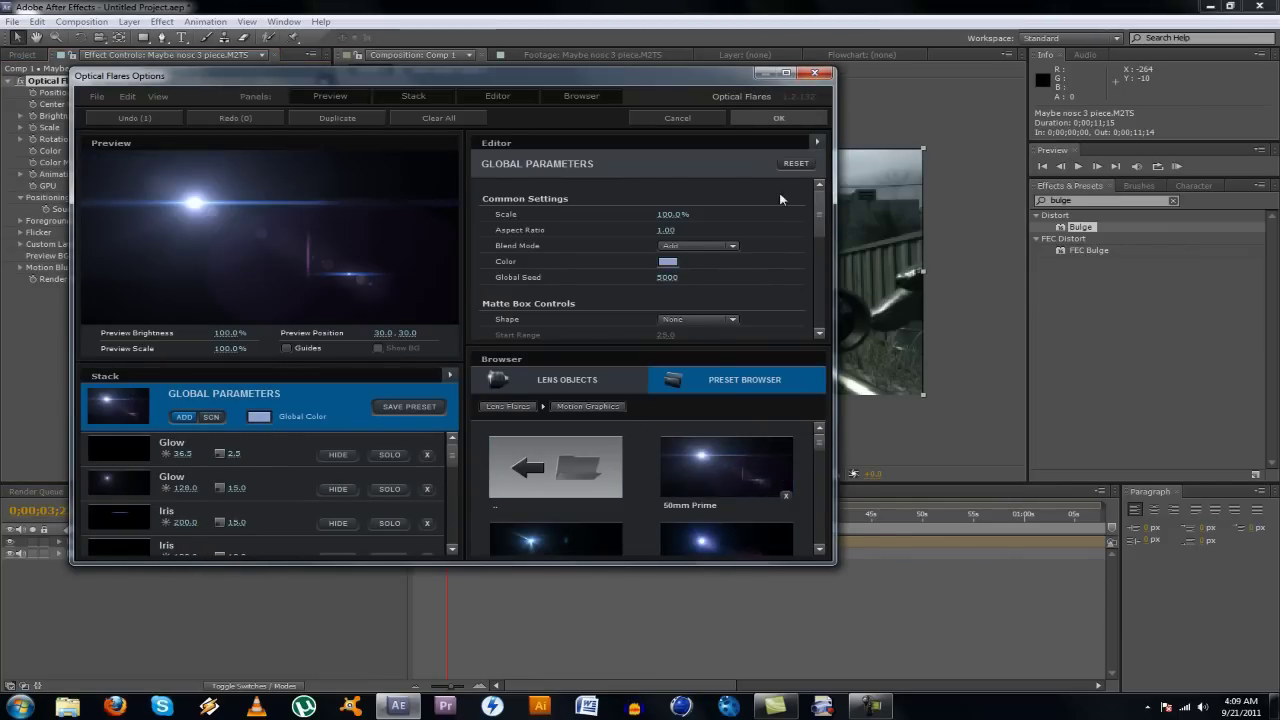
click(778, 118)
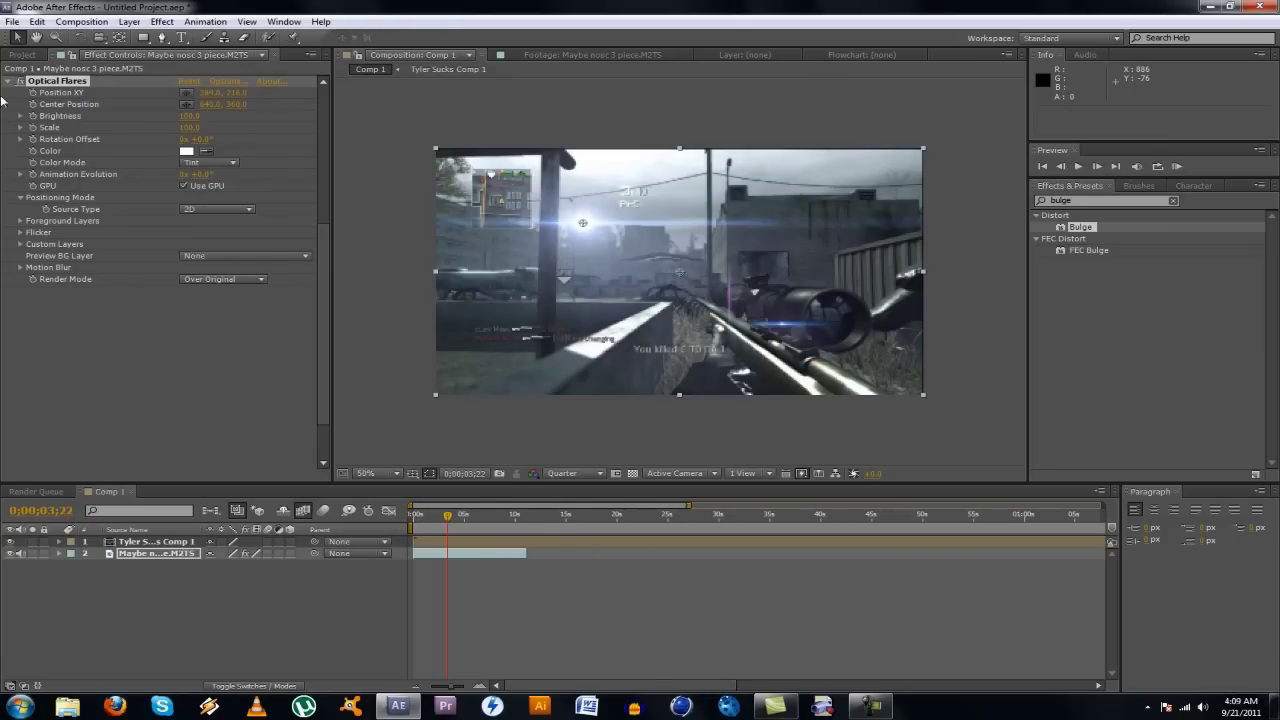
Move the flare onto the rifle scope at about 1064, 402 and lower its Brightness to about 70
drag(582, 222, 591, 227)
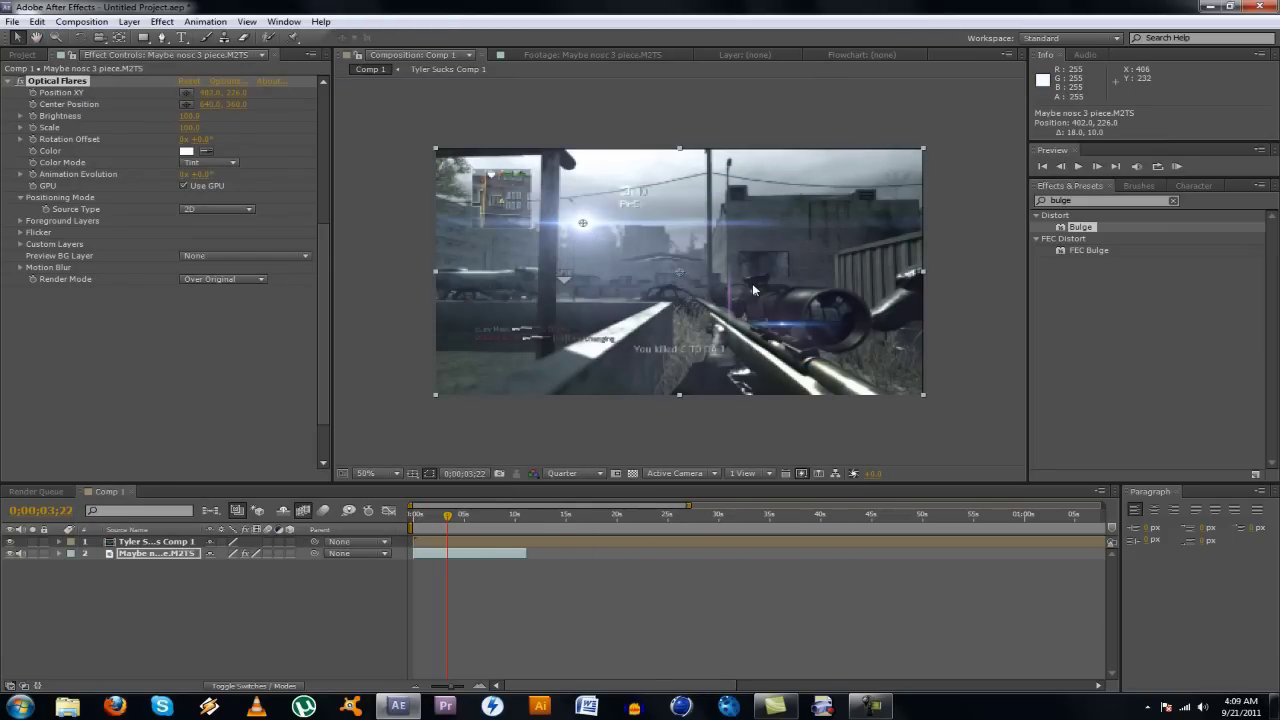
drag(783, 283, 842, 287)
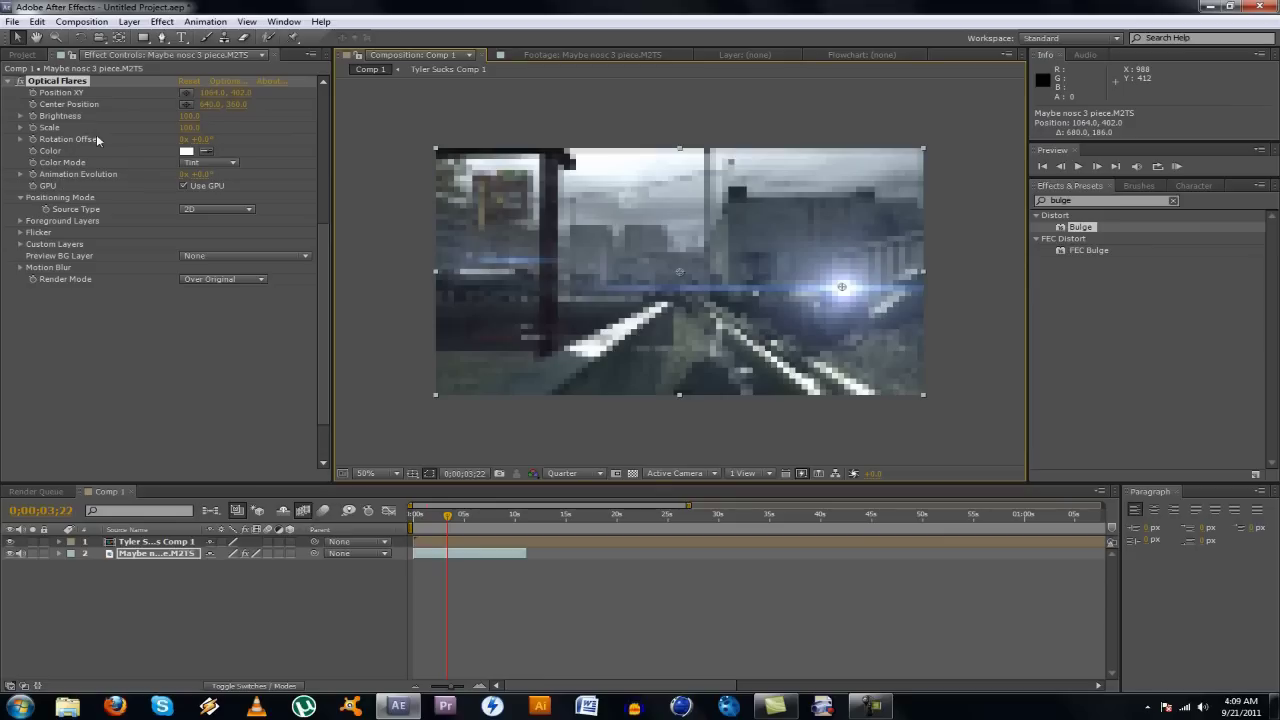
drag(205, 118, 181, 116)
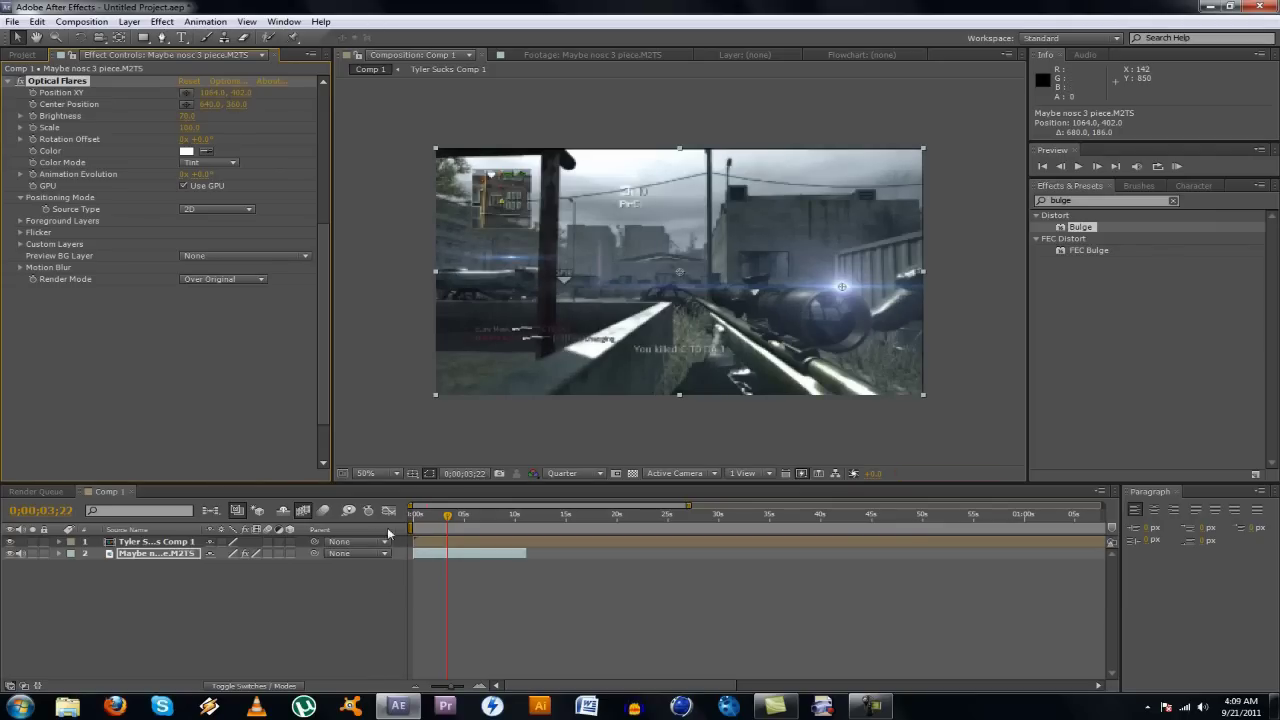
At 0;00;03;40, place the flare on the scope's upper rim at about 1042, 250 and start keyframing its Position XY
click(455, 519)
drag(455, 519, 451, 519)
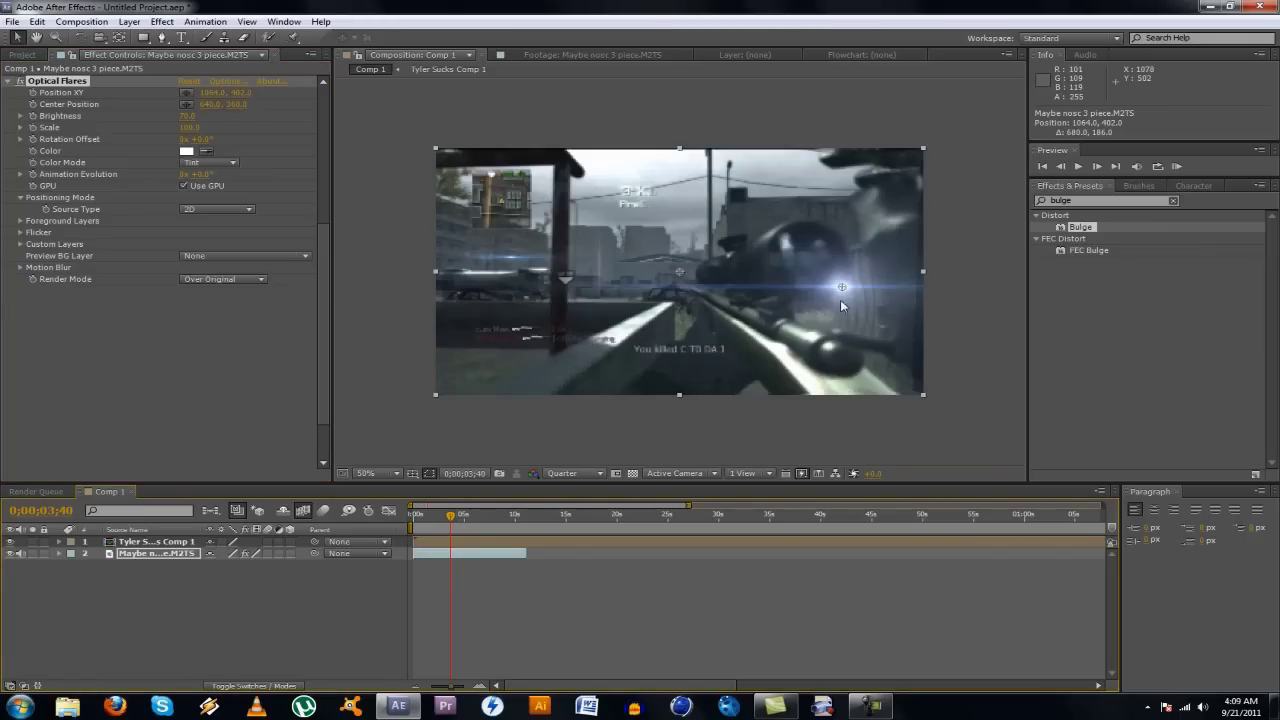
drag(829, 236, 831, 240)
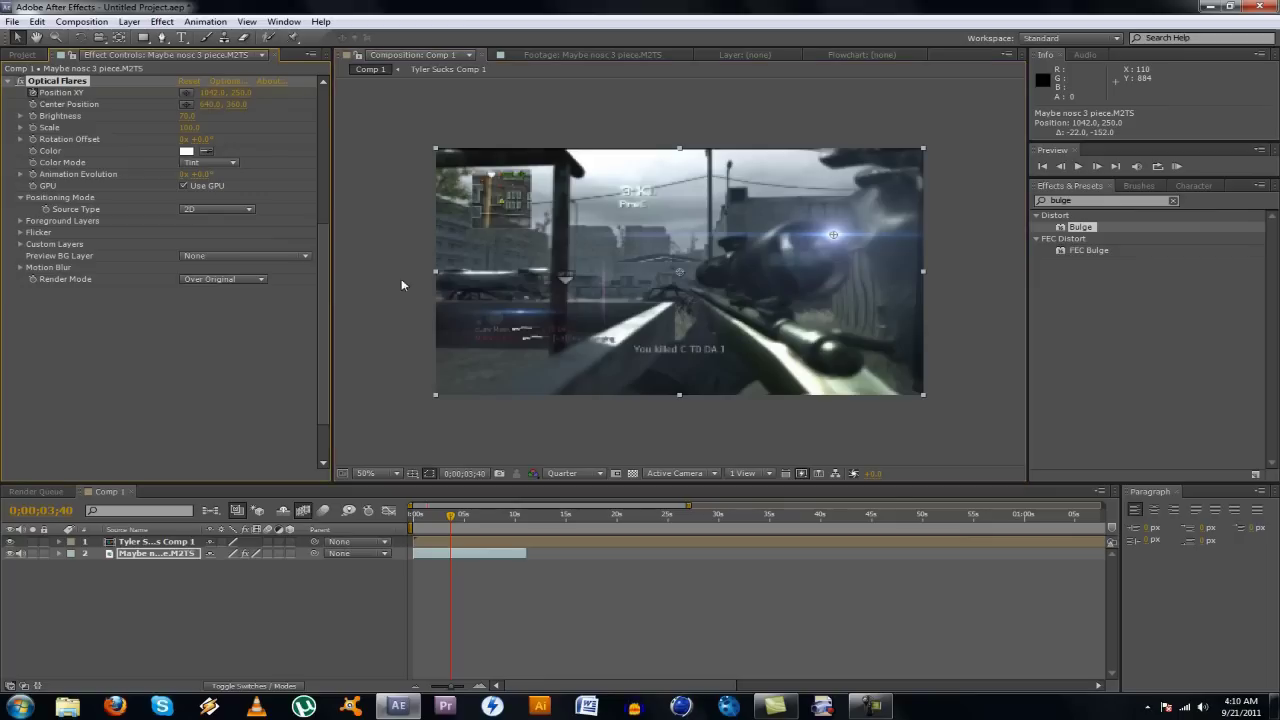
At 0;00;05;55, keyframe the flare back onto the moved scope's upper rim at about 962, 194
click(472, 516)
drag(476, 518, 474, 517)
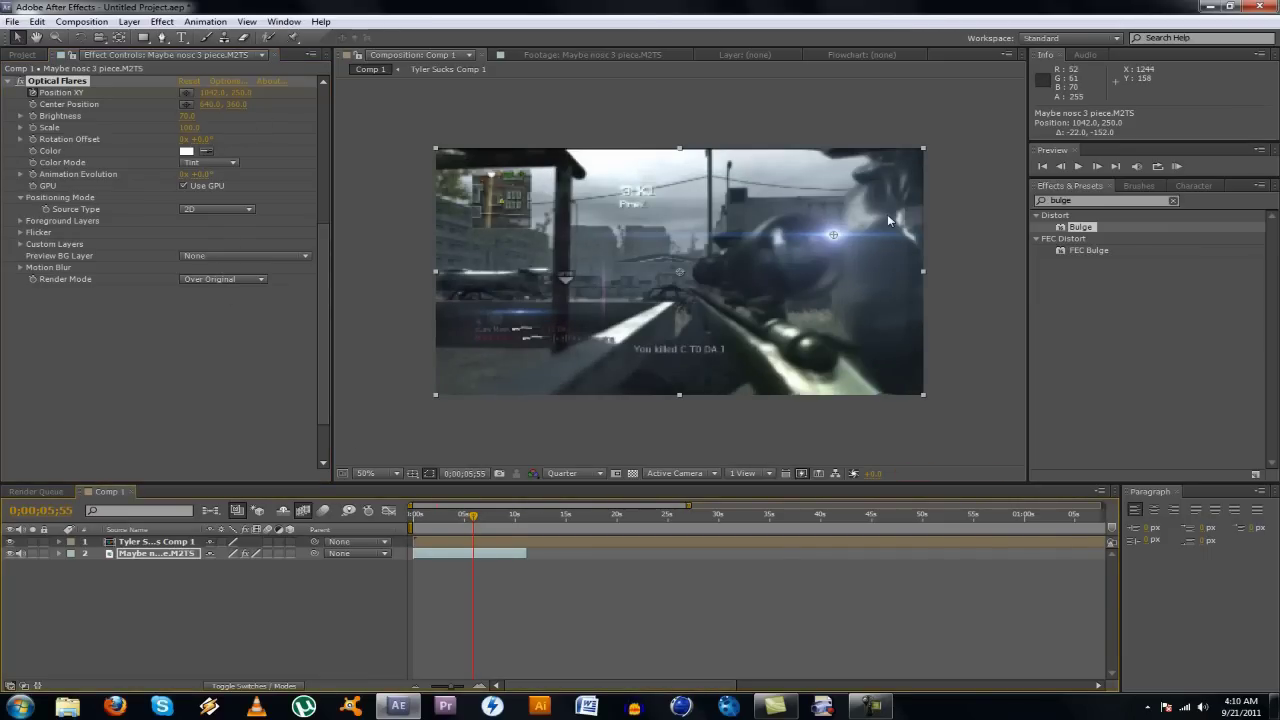
drag(834, 234, 800, 214)
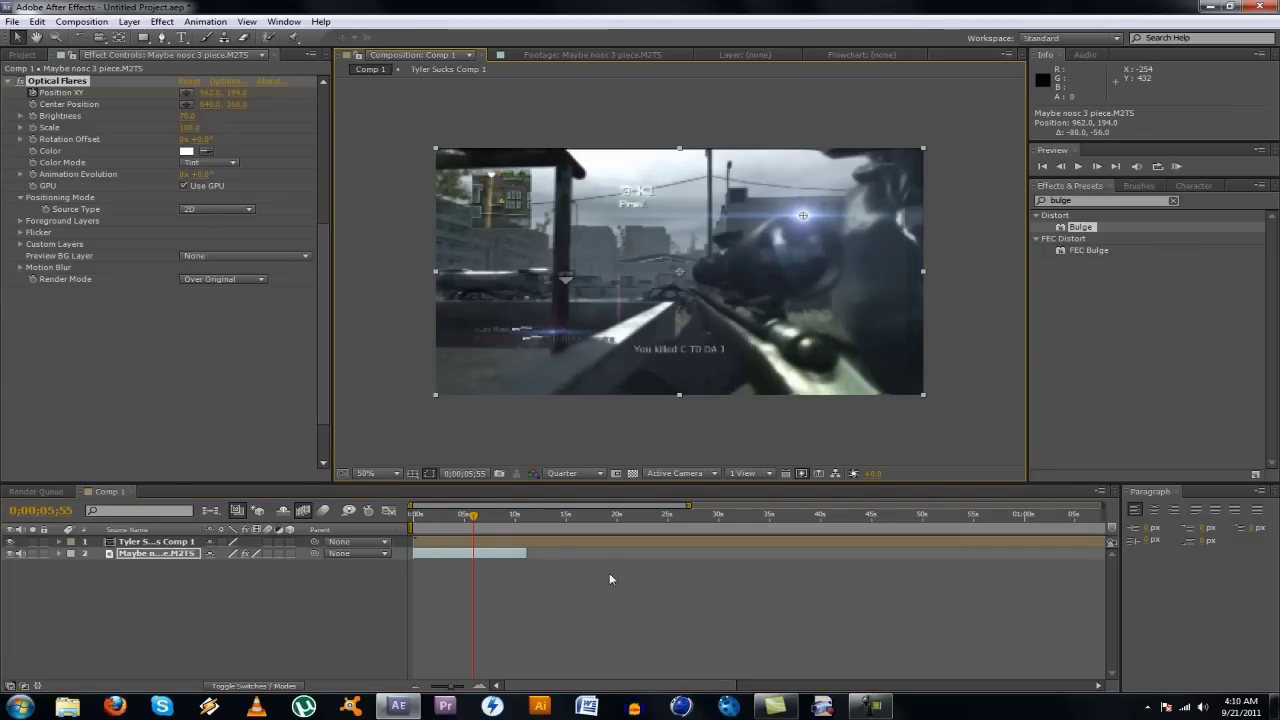
Shorten the work area so that it ends with the gameplay clip at 0;00;11;10
drag(450, 685, 424, 692)
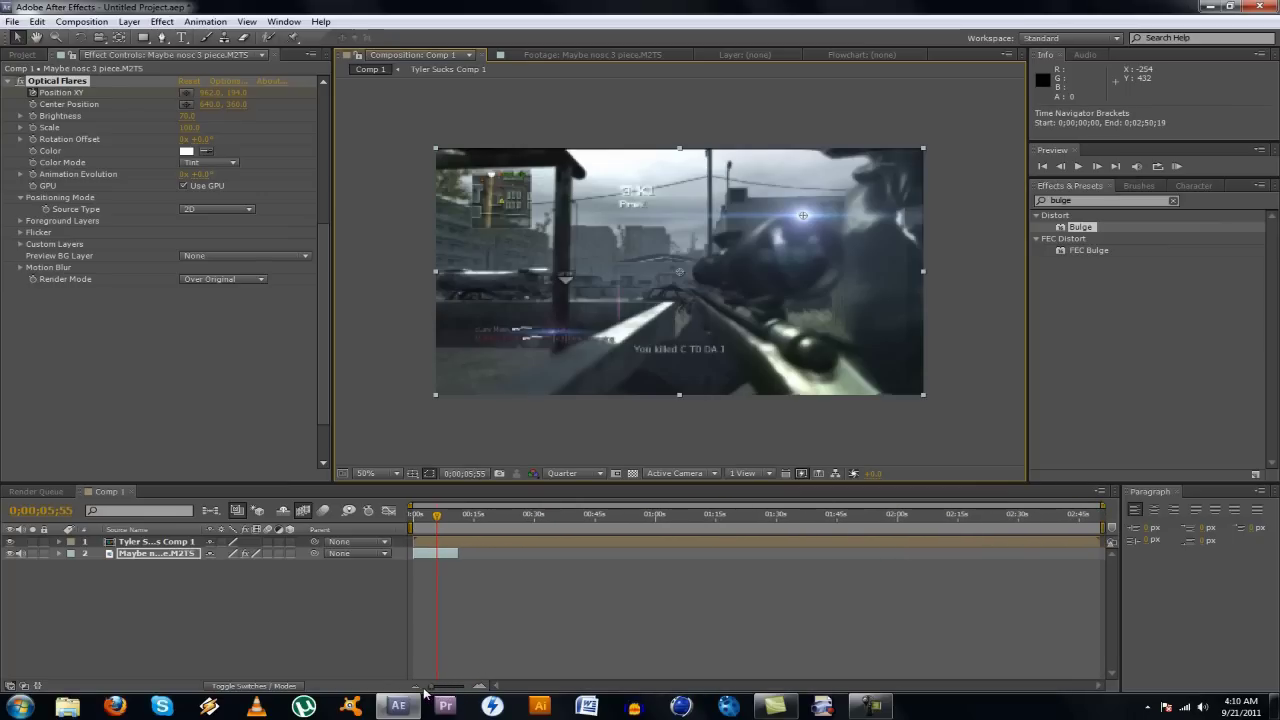
drag(1100, 540, 459, 543)
drag(435, 688, 466, 688)
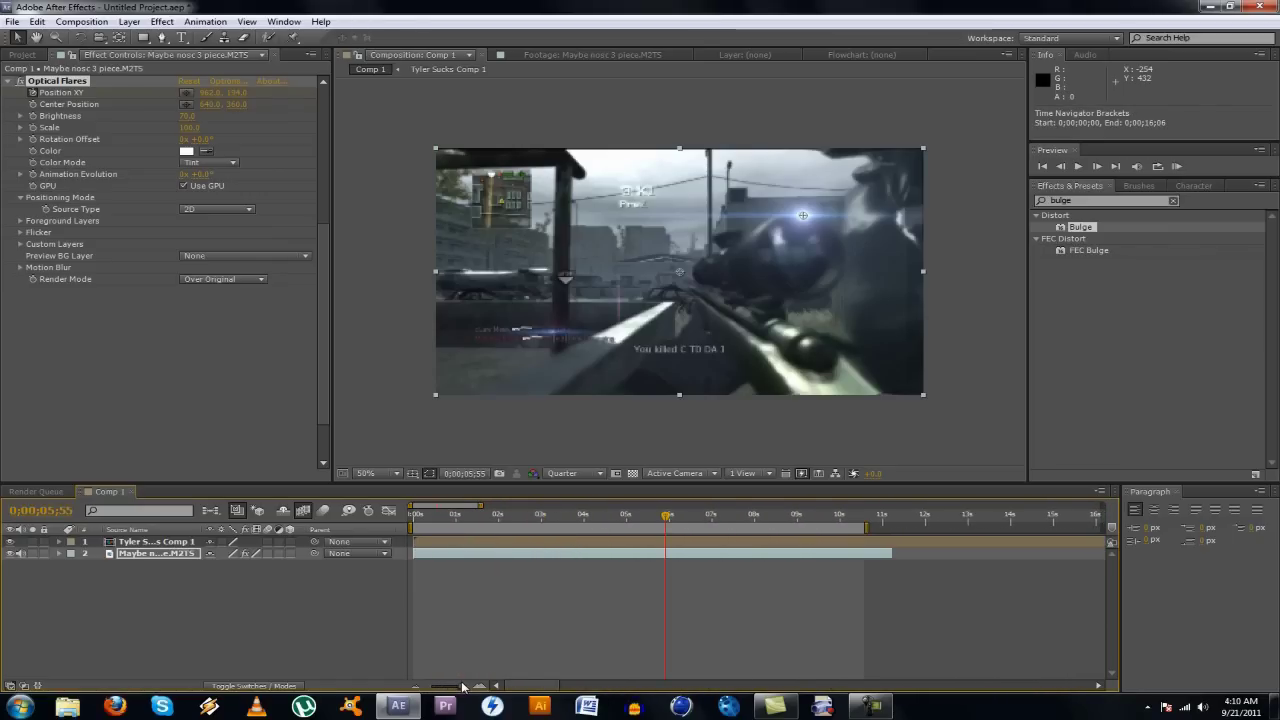
drag(873, 530, 891, 528)
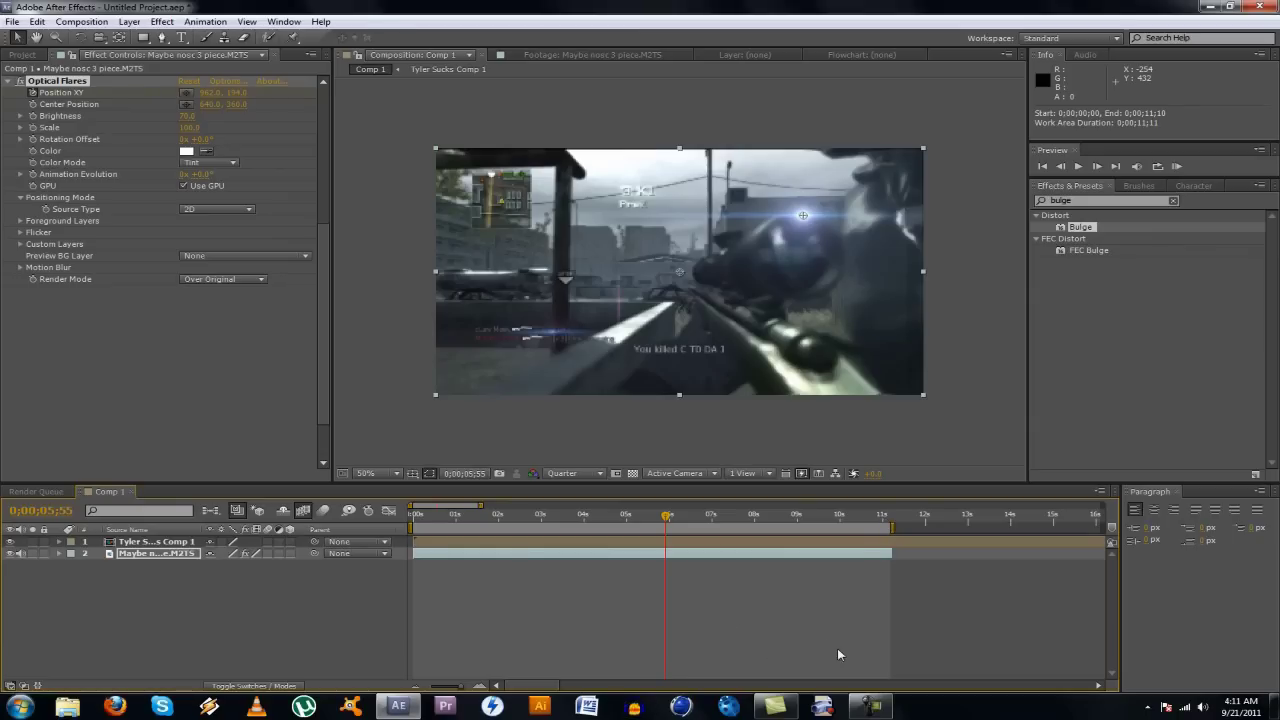
mouse_move(860, 712)
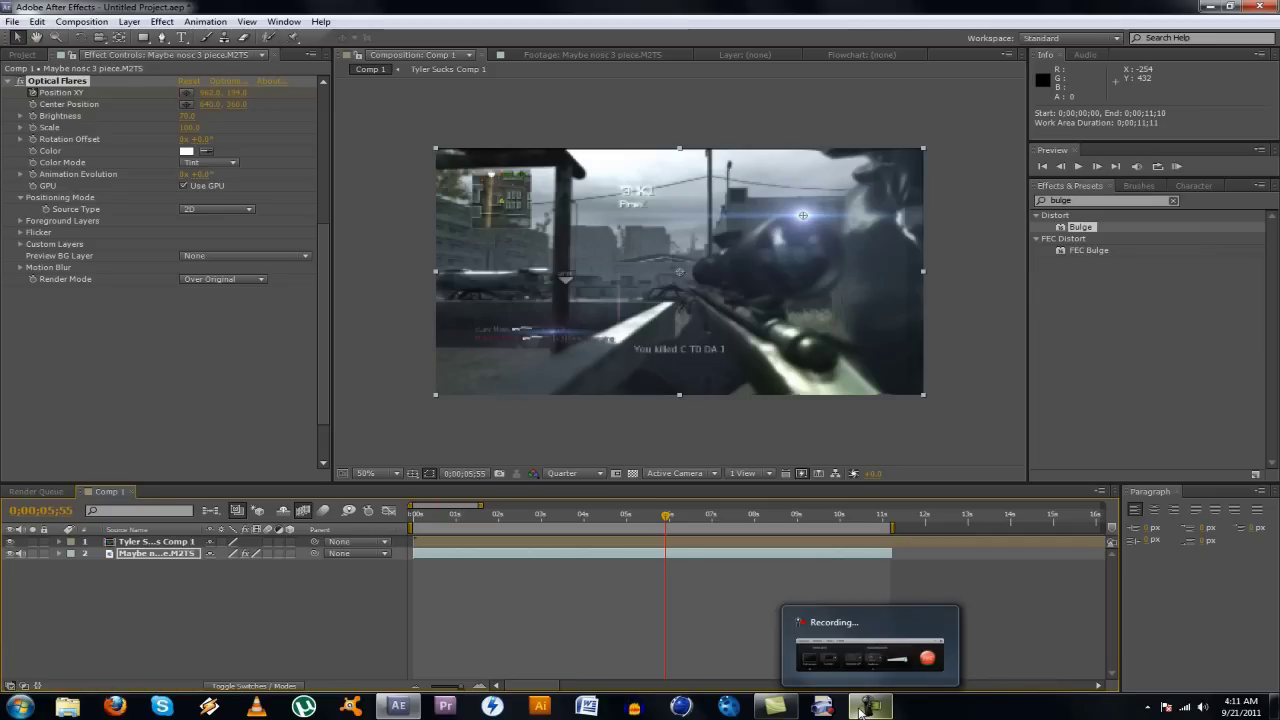
click(862, 710)
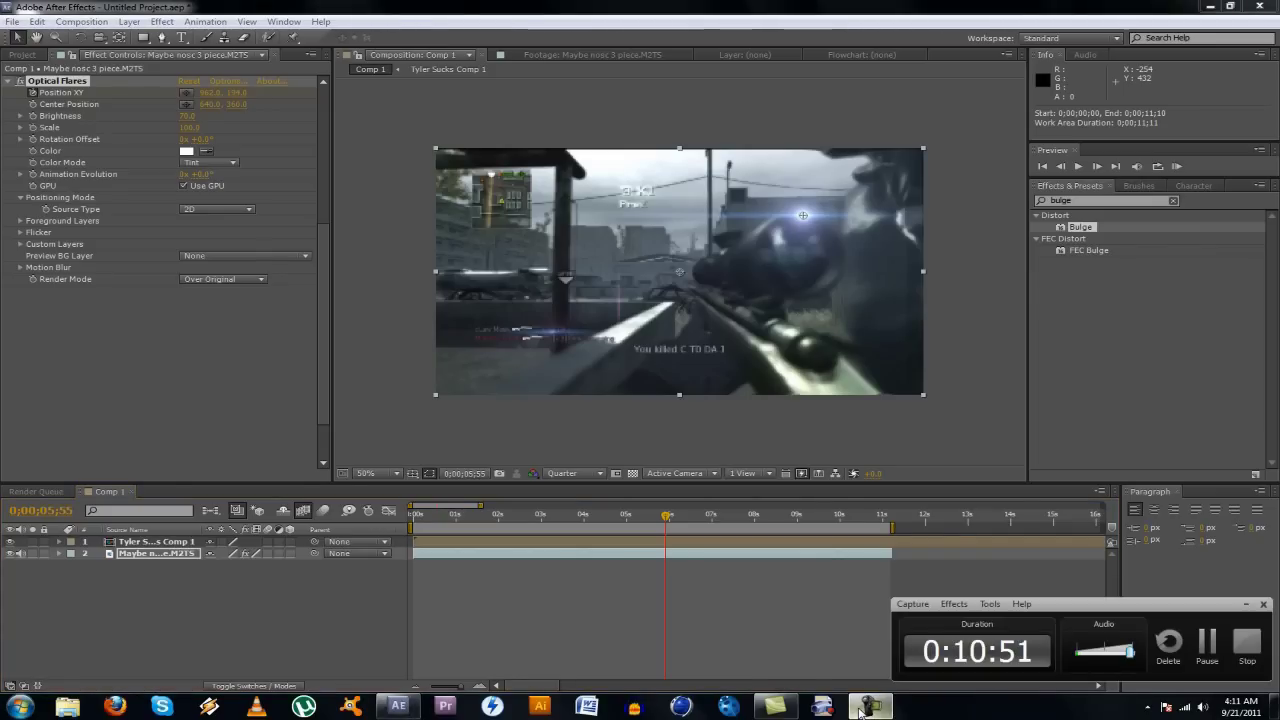